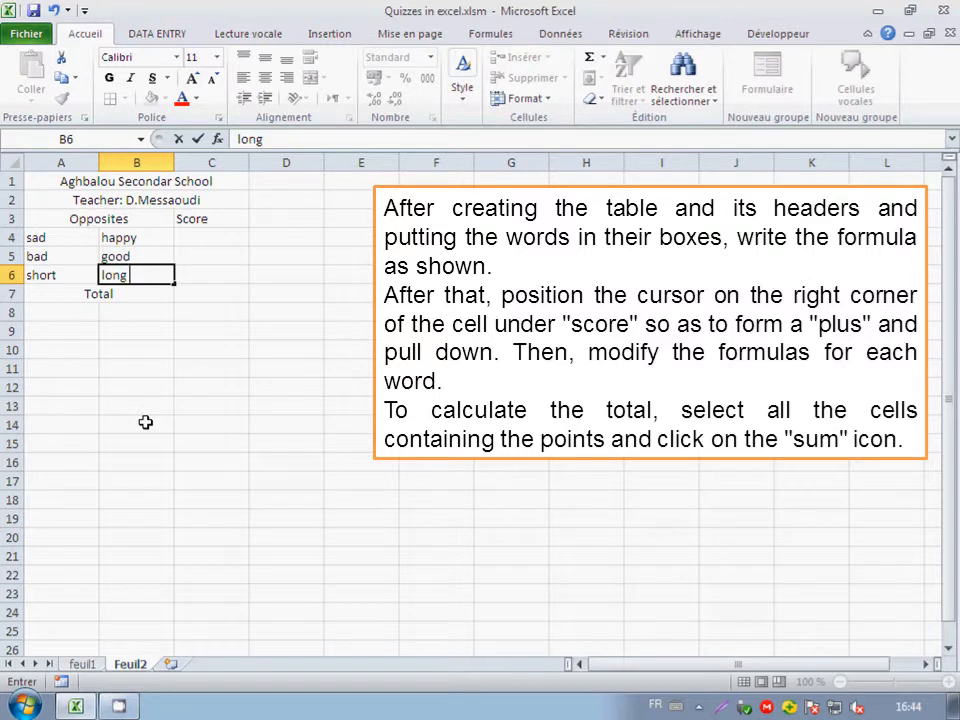
# Enter the formula =SI(B4="happy";1;0) in cell C4 to score the first answer.
pyautogui.click(195, 238)
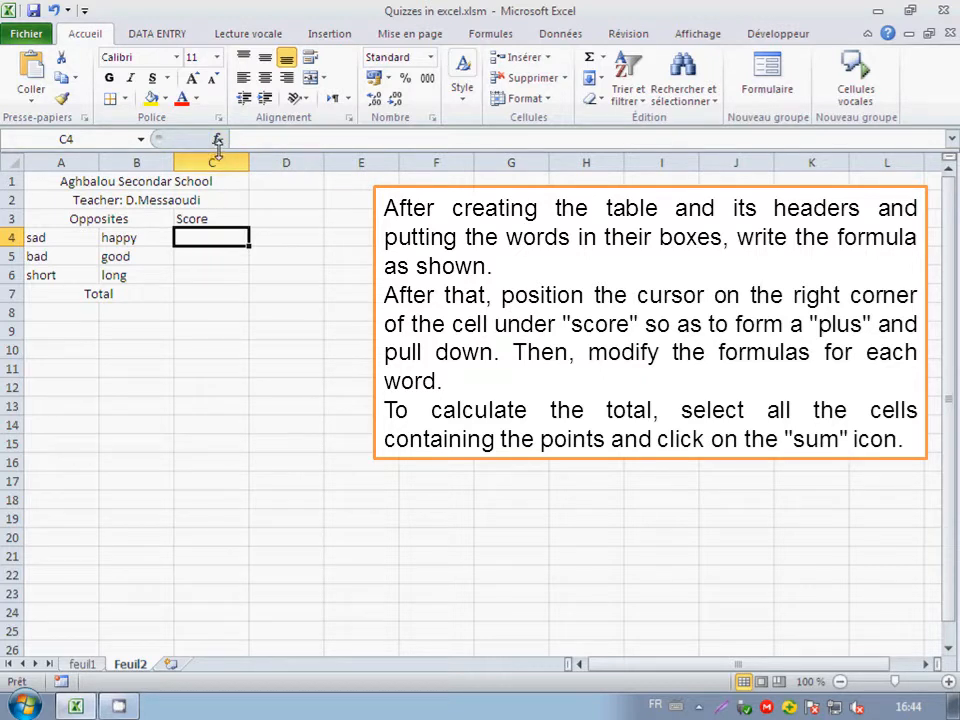
pyautogui.click(249, 139)
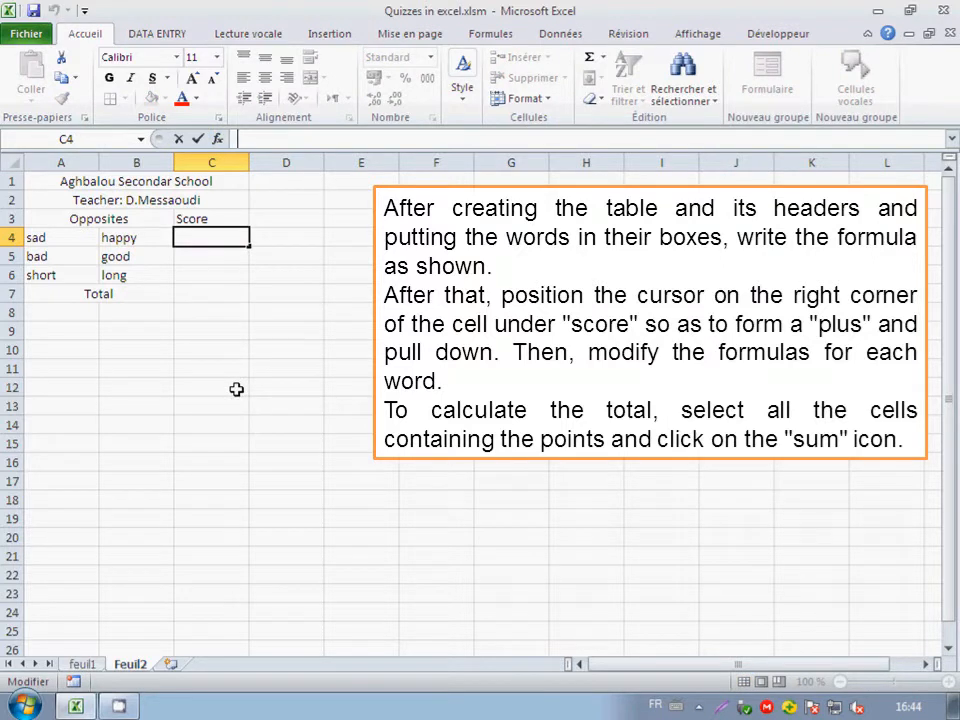
pyautogui.write('=')
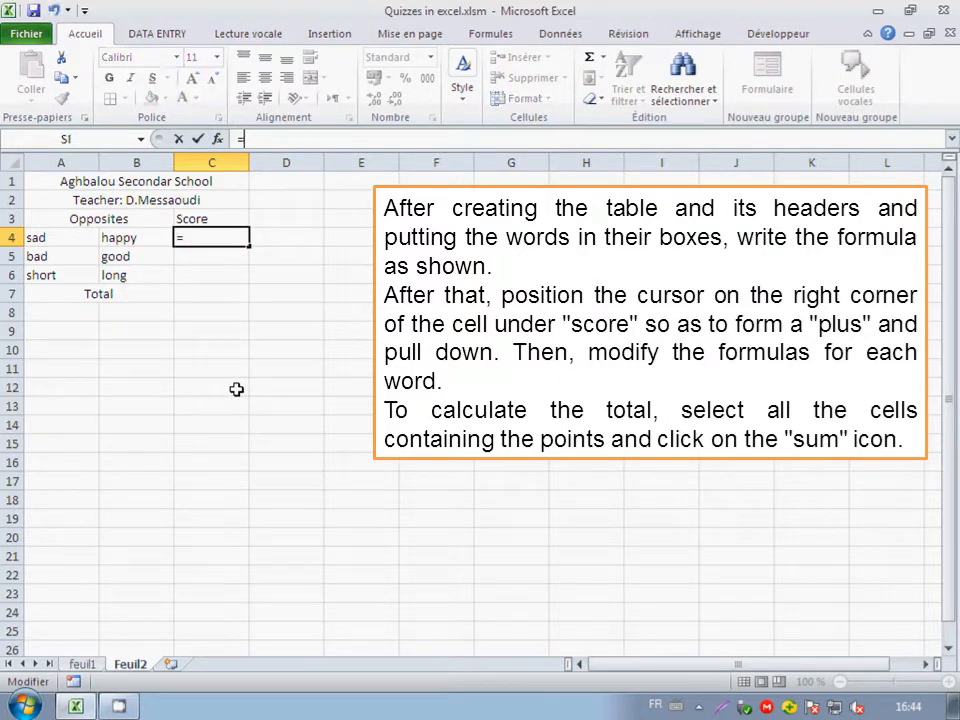
pyautogui.write('SI')
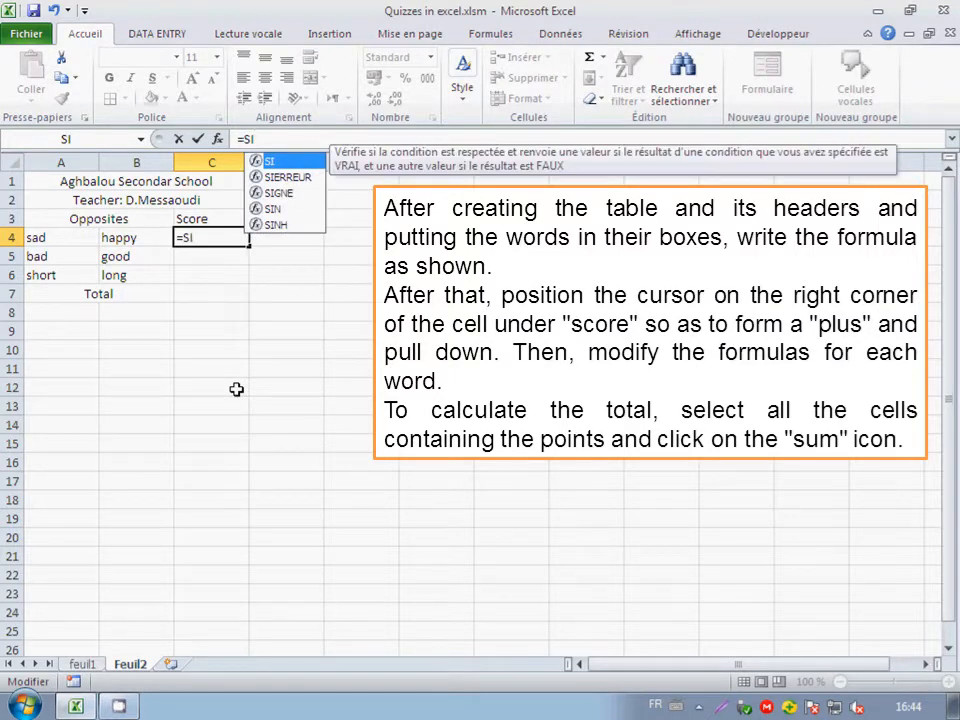
pyautogui.write('(')
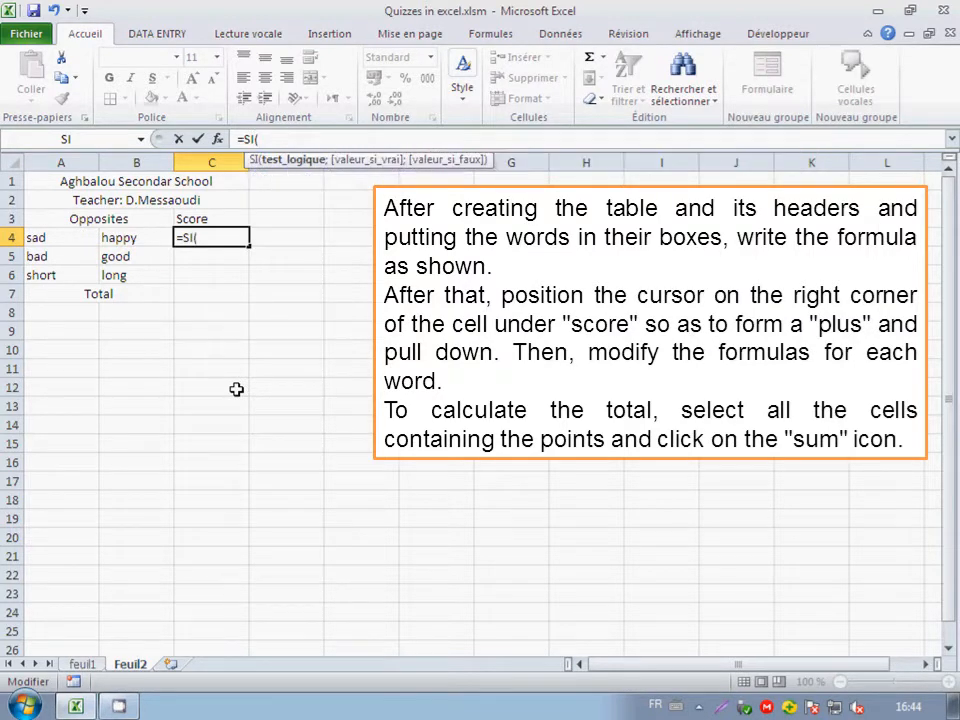
pyautogui.write('B')
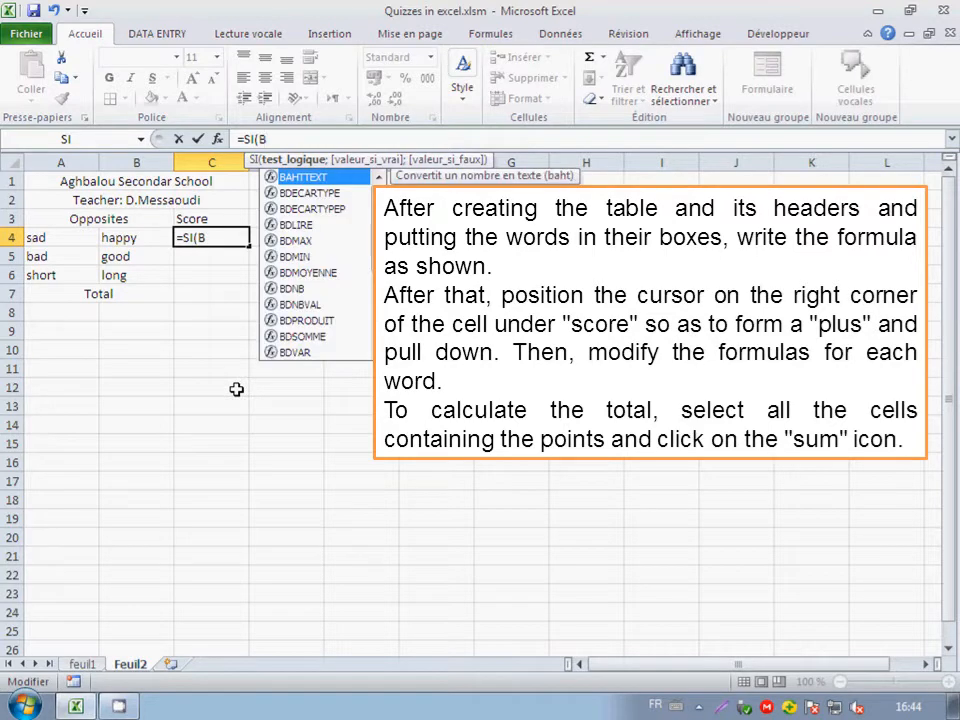
pyautogui.write('4="')
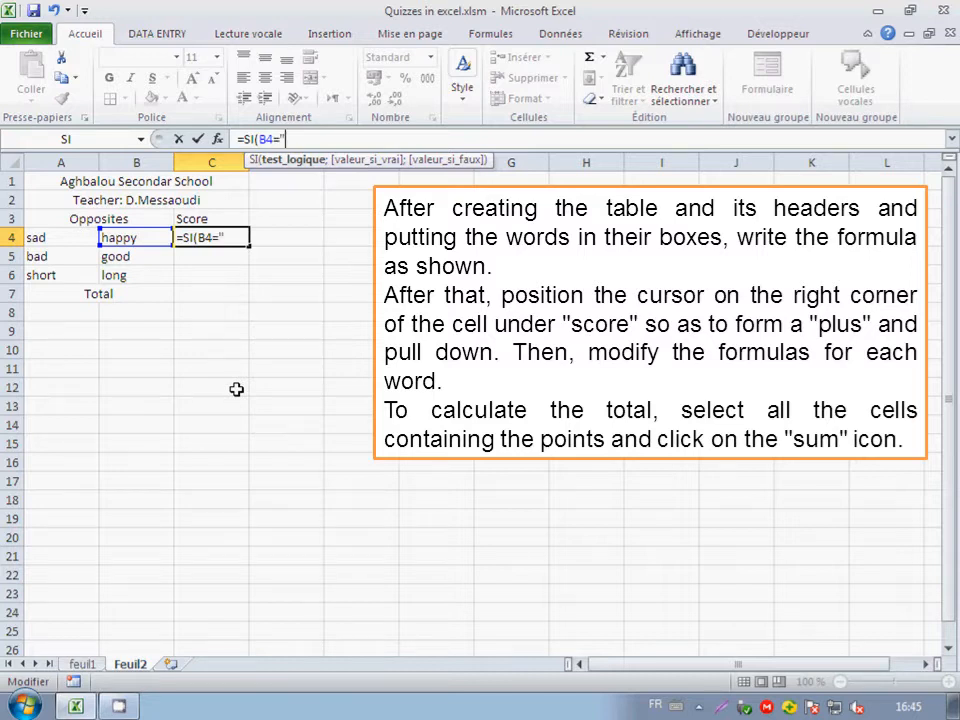
pyautogui.write('happ')
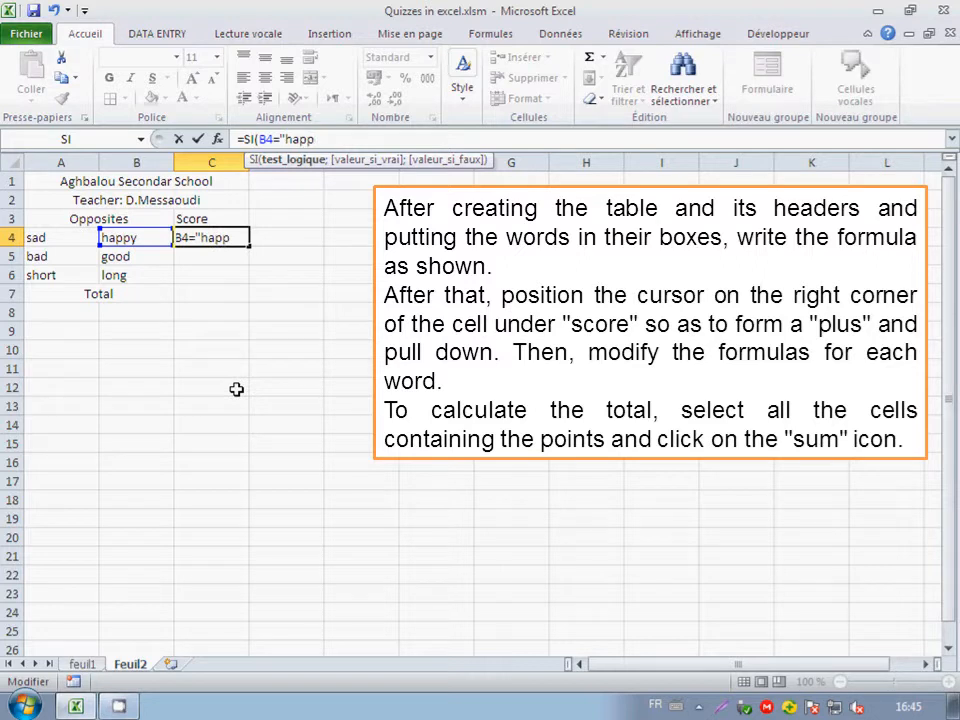
pyautogui.write('y";')
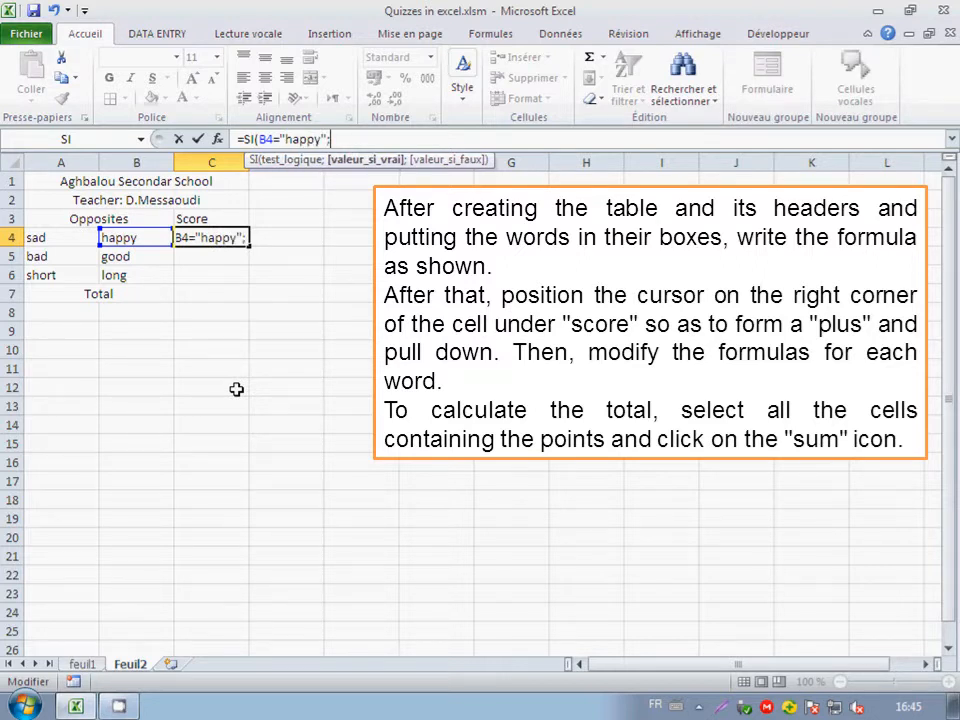
pyautogui.write('1;')
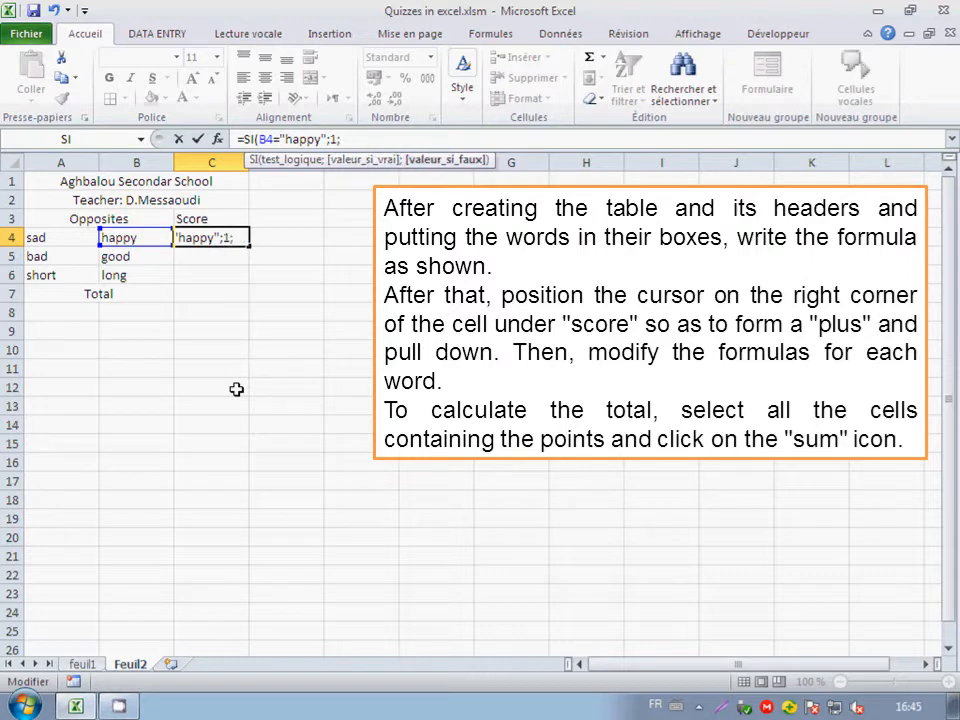
pyautogui.write('0')
pyautogui.press('Return')
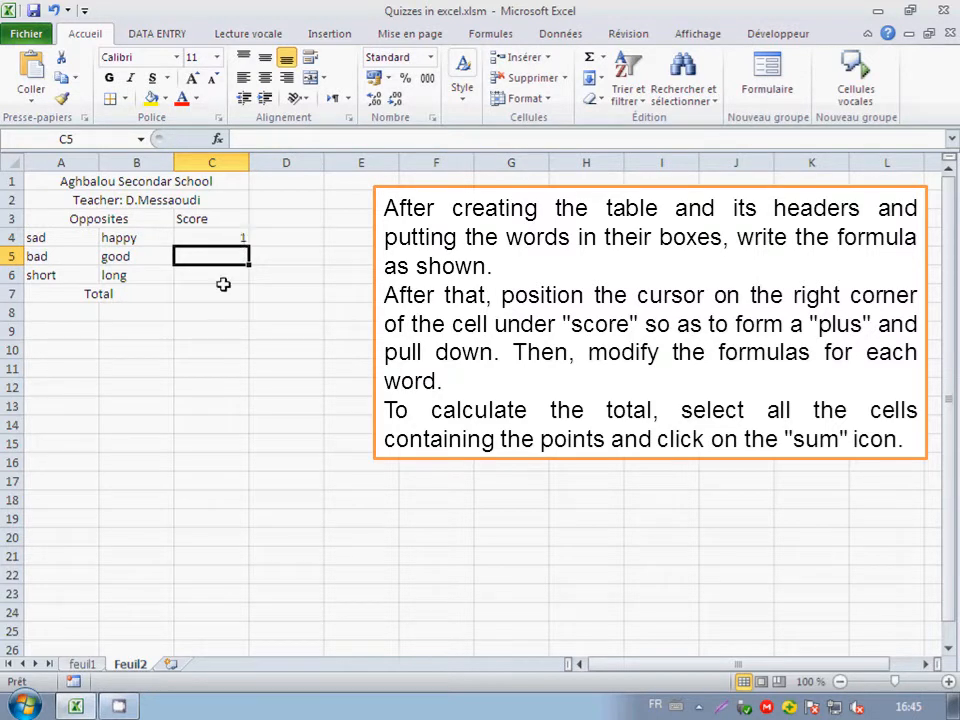
# Fill the C4 formula down to C6 and change the expected word in C5's formula to "good".
pyautogui.click(242, 236)
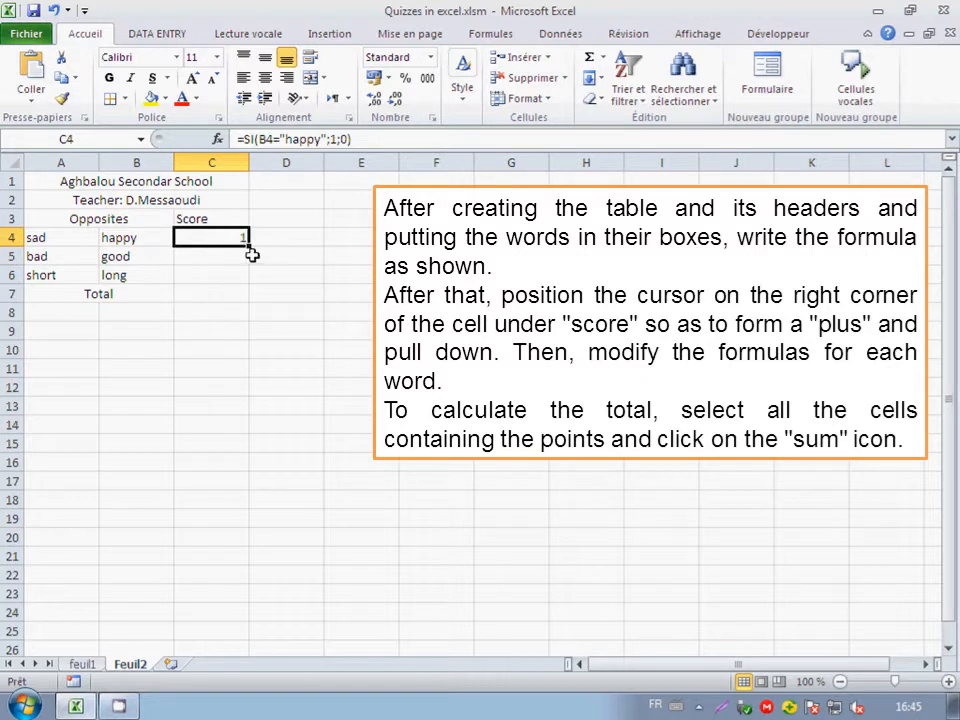
pyautogui.moveTo(247, 247); pyautogui.dragTo(246, 280)
pyautogui.click(235, 257)
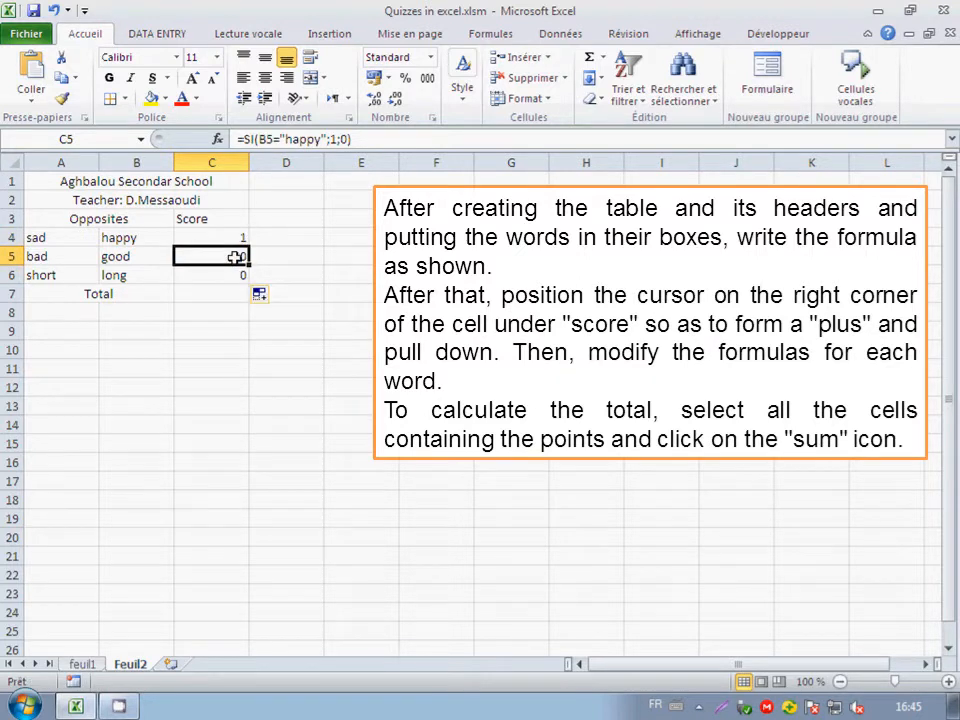
pyautogui.click(319, 139)
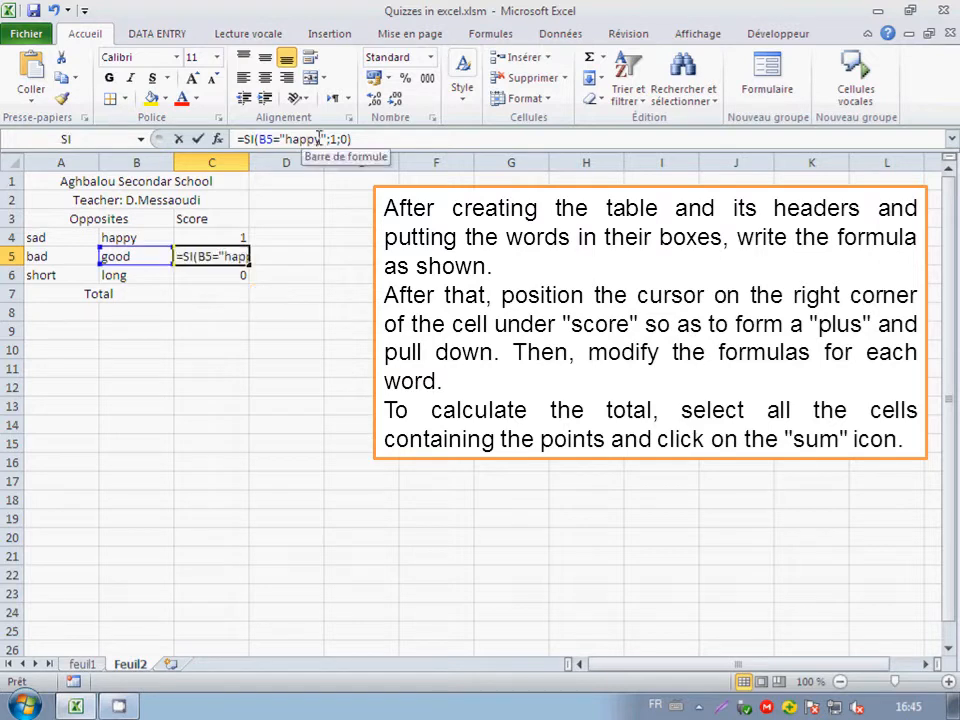
pyautogui.moveTo(315, 141); pyautogui.dragTo(288, 141)
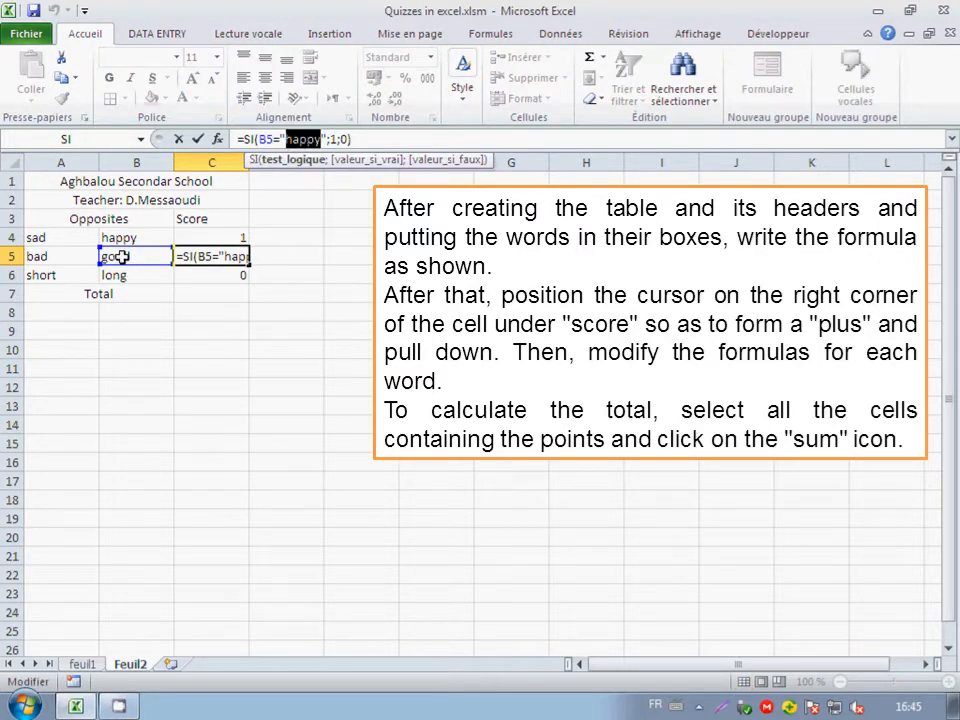
pyautogui.write('good')
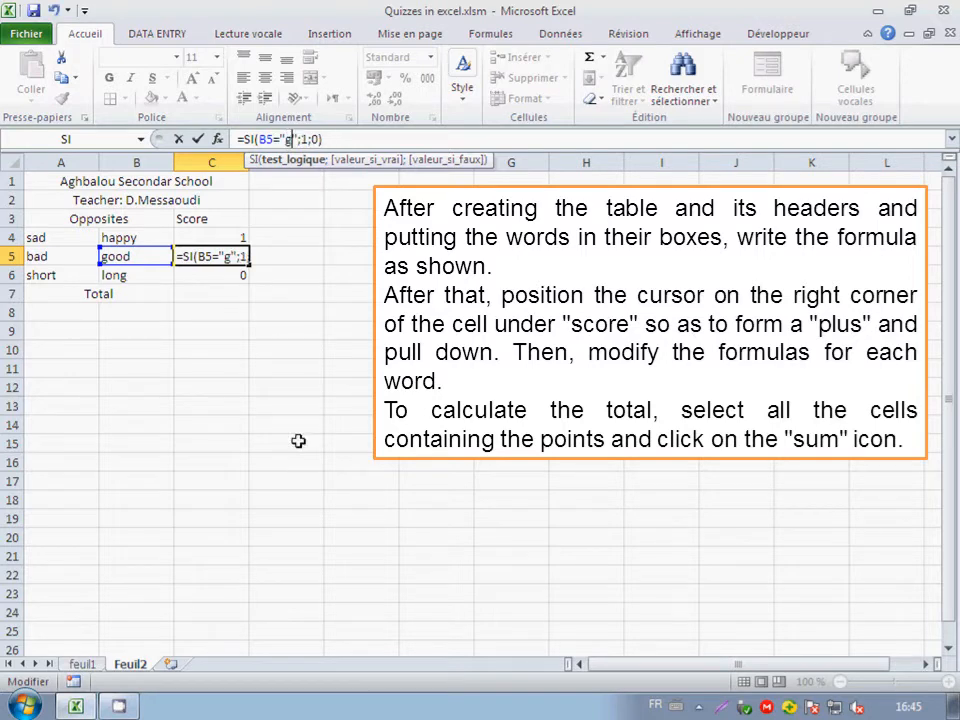
pyautogui.press('Return')
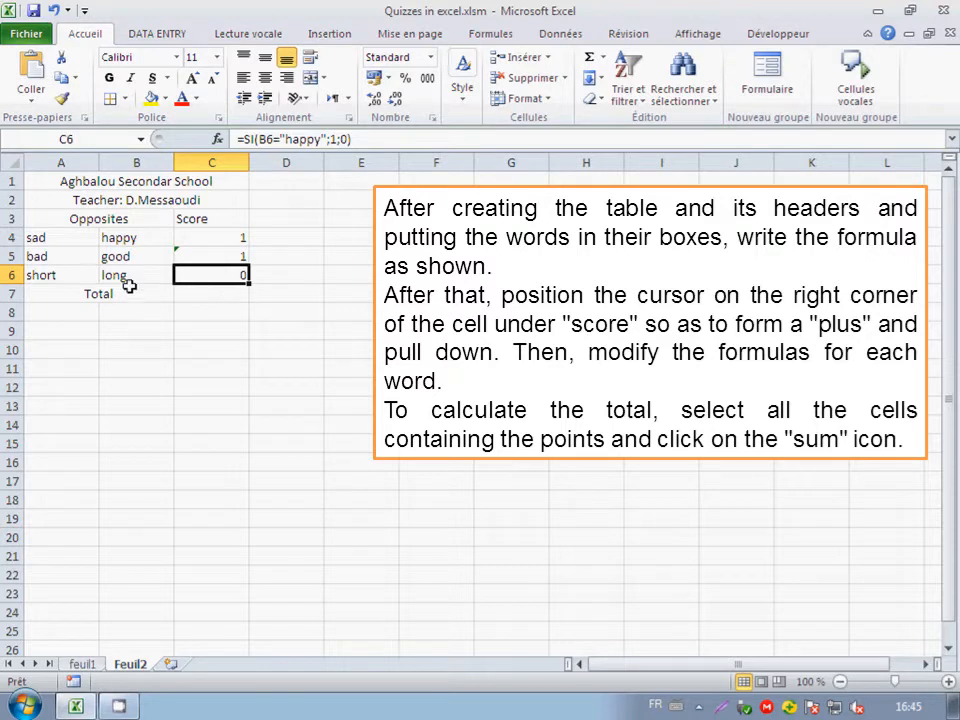
# Change the expected word in C6's formula to "long".
pyautogui.moveTo(320, 140); pyautogui.dragTo(285, 140)
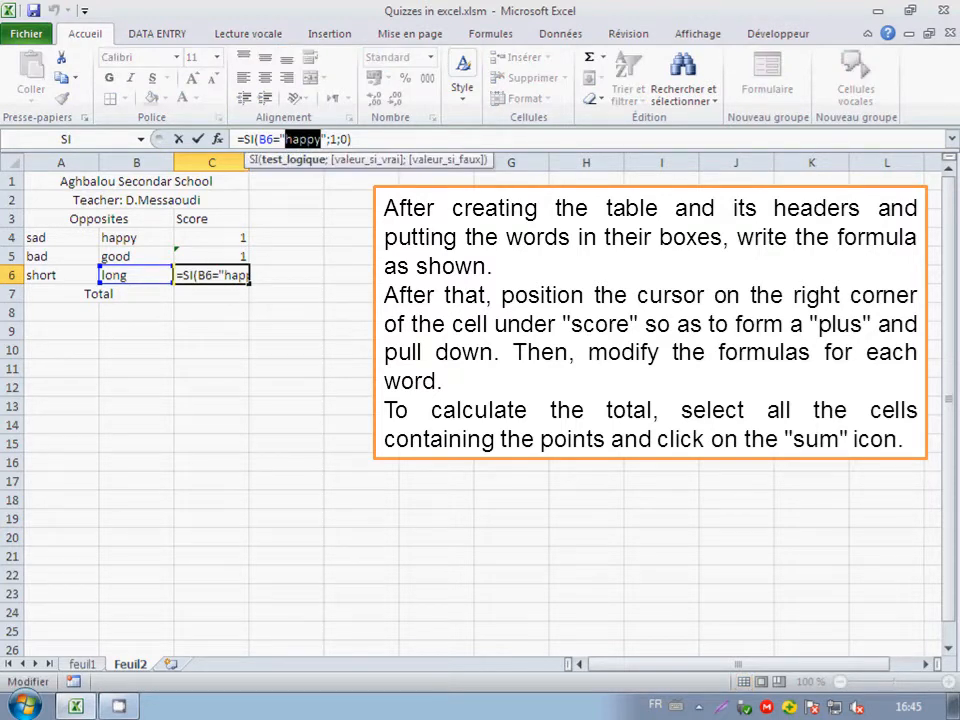
pyautogui.write('long')
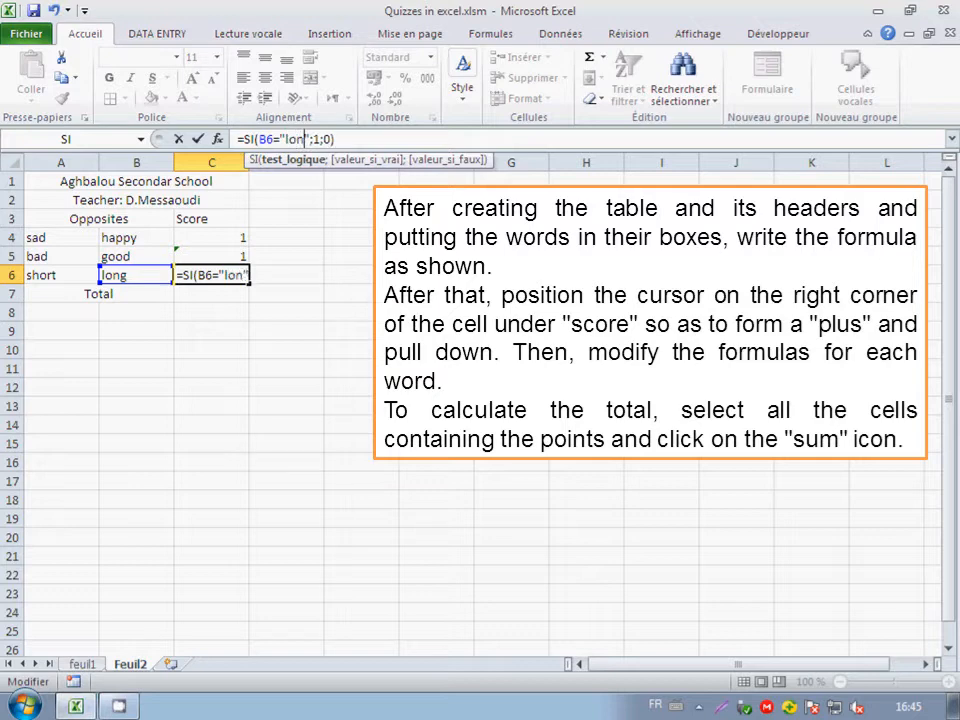
pyautogui.press('Return')
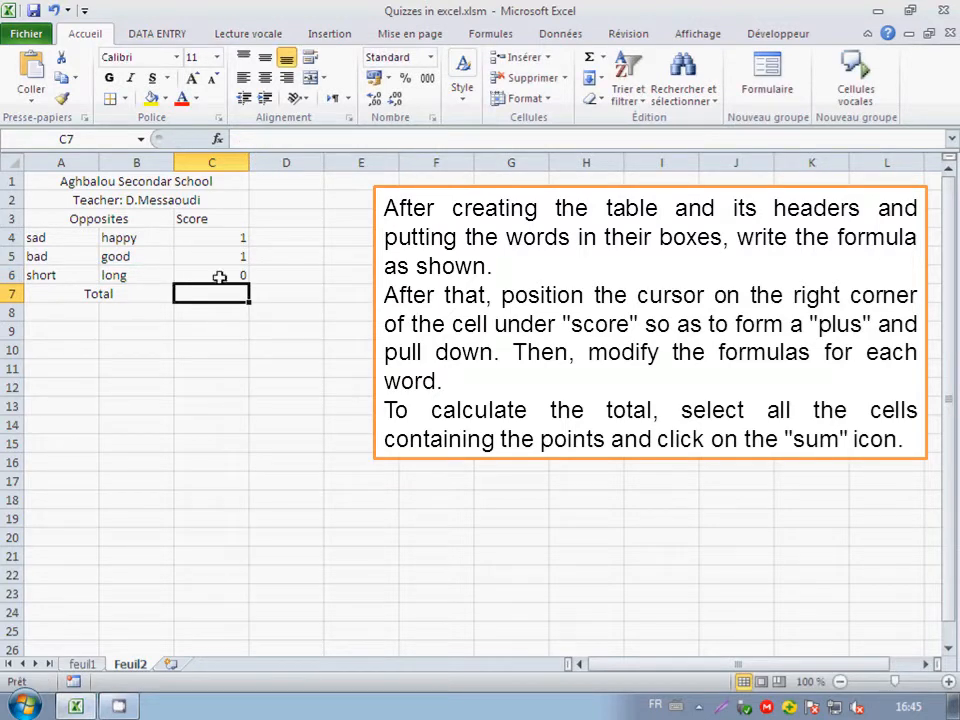
# Sum the scores in C4:C6 into the Total row with AutoSum.
pyautogui.click(236, 239)
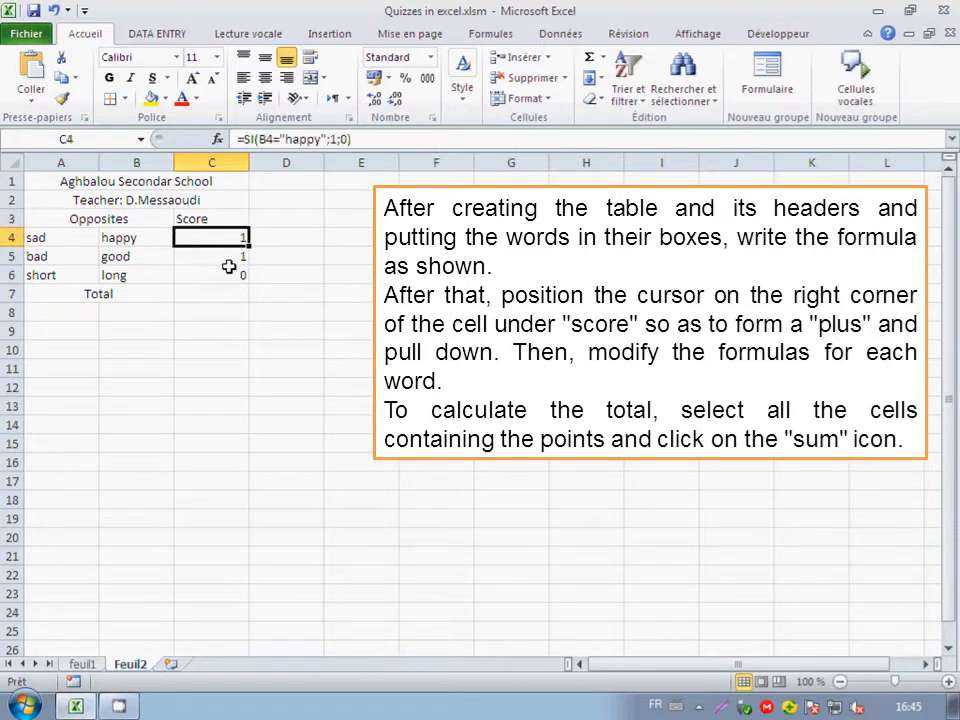
pyautogui.moveTo(240, 237); pyautogui.dragTo(223, 273)
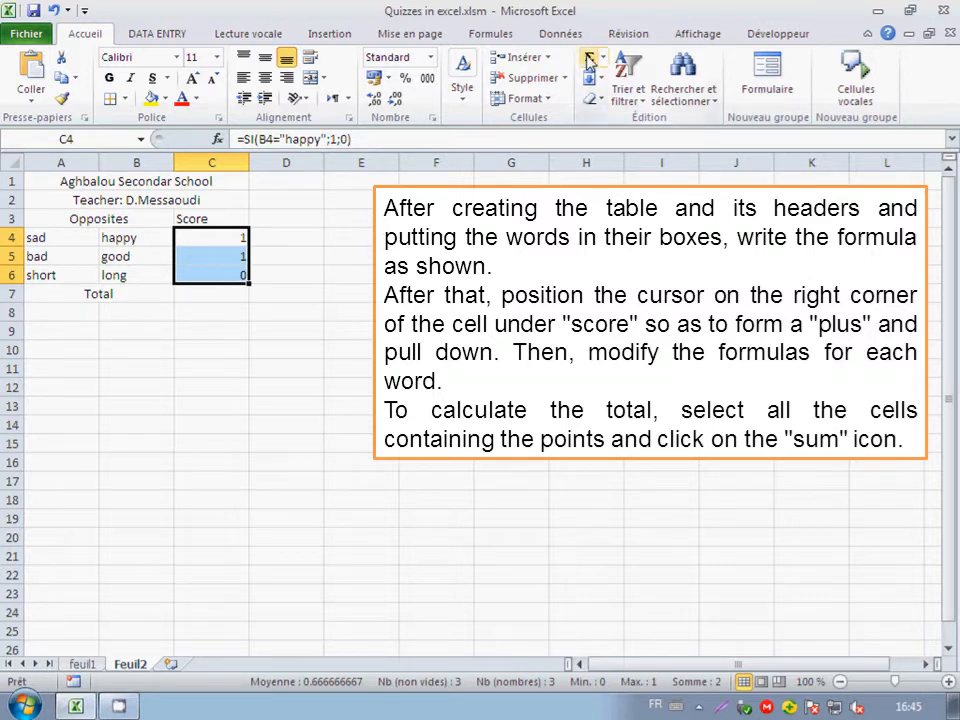
pyautogui.click(590, 58)
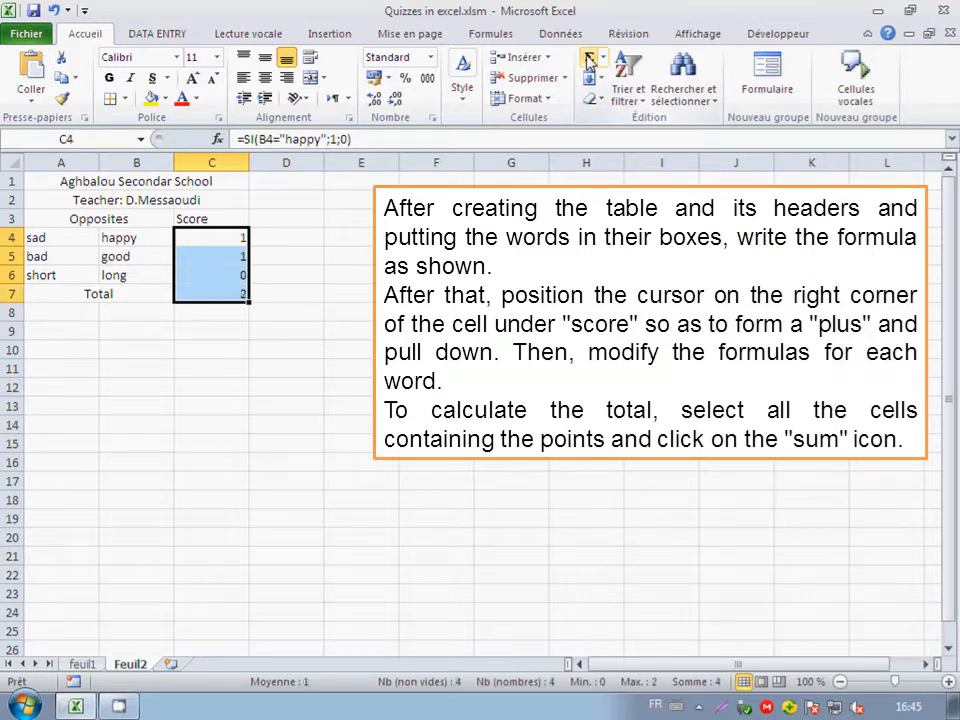
pyautogui.click(212, 312)
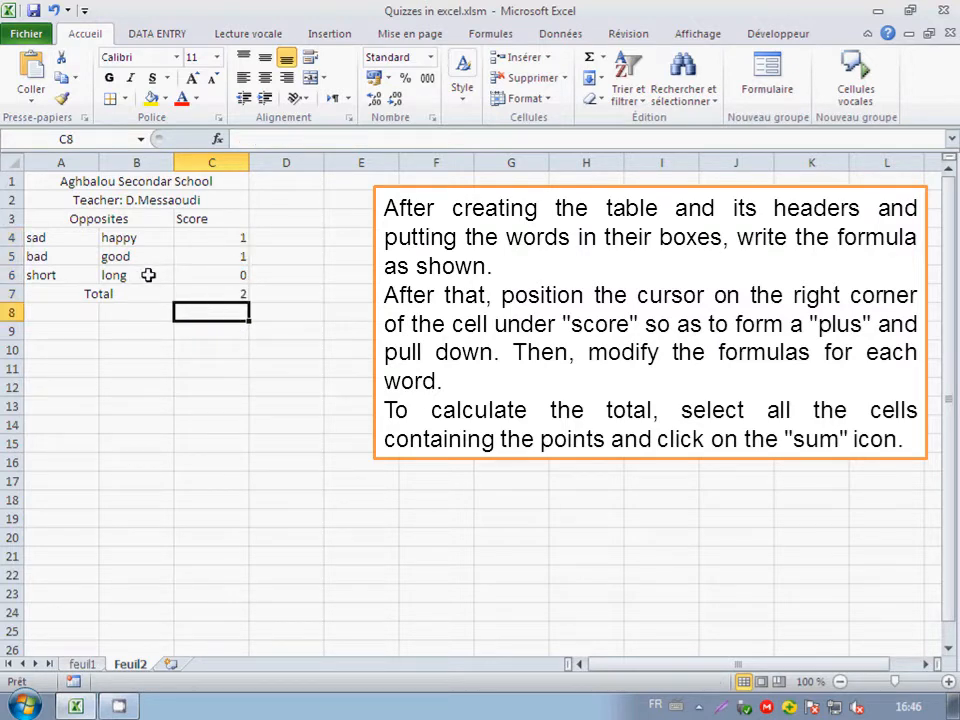
# Check the formula in C6 and re-enter the answer in B6 as "long" without a trailing space.
pyautogui.click(202, 277)
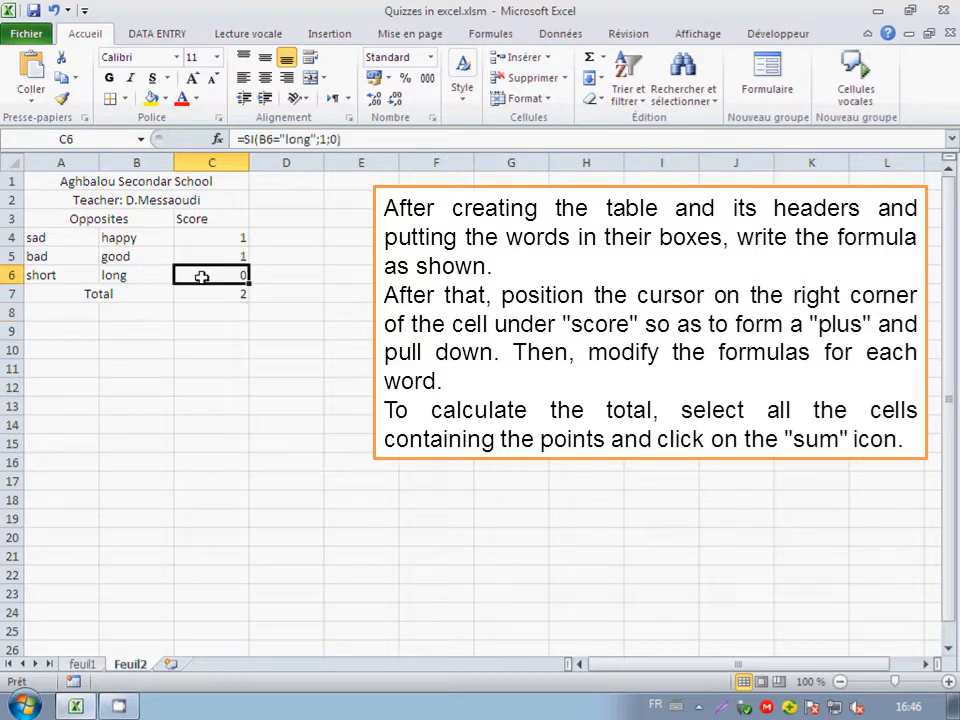
pyautogui.click(146, 277)
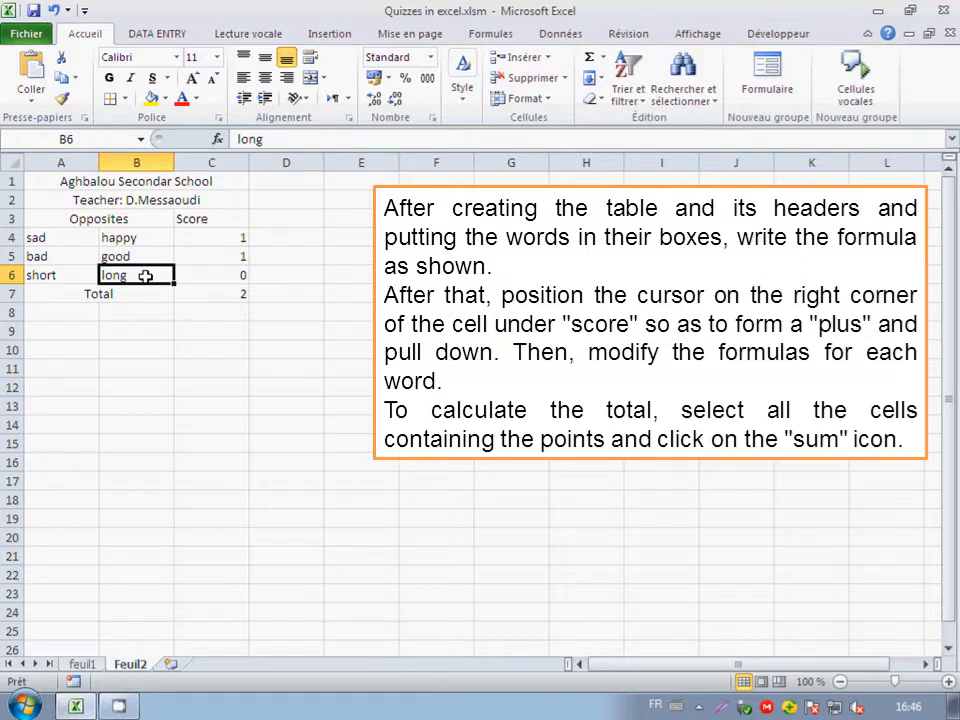
pyautogui.write('long')
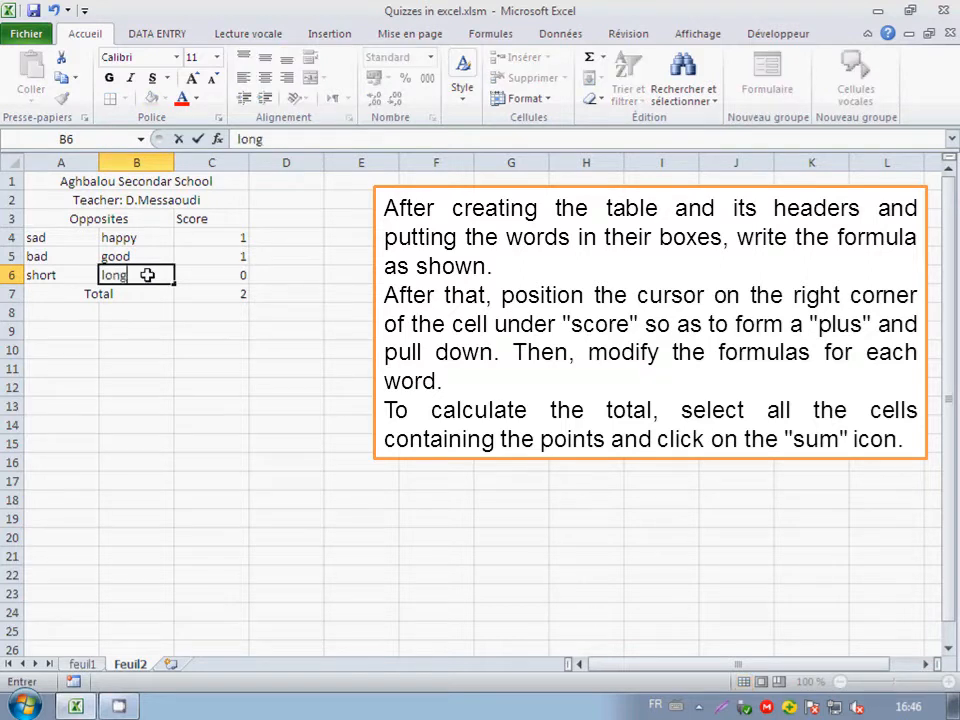
pyautogui.press('Return')
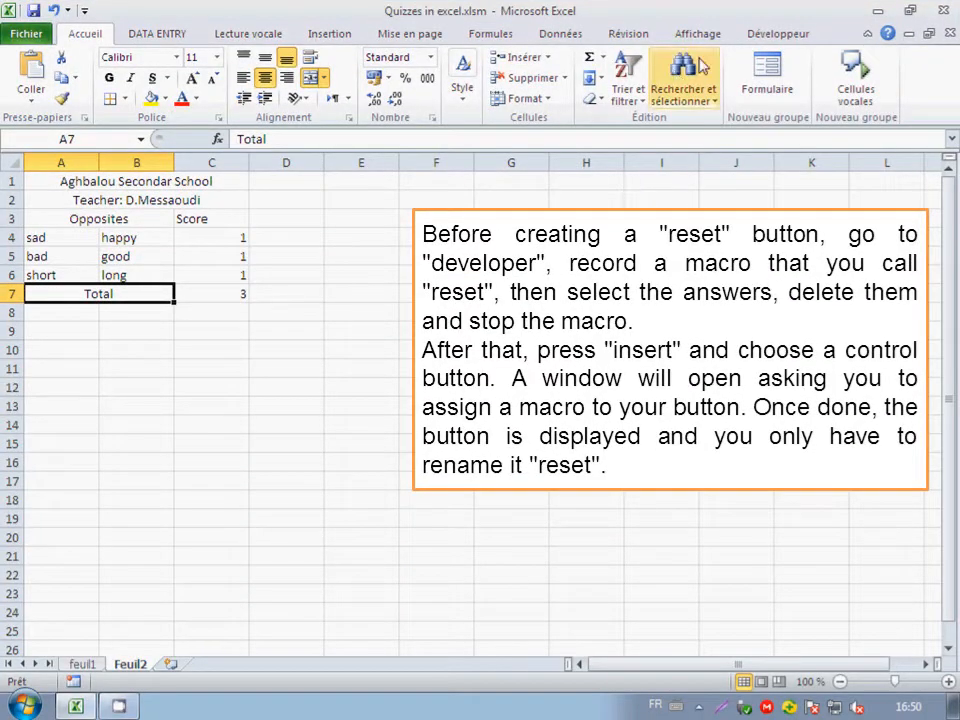
# Start recording a new macro named Resset5, stored in this workbook.
pyautogui.click(757, 34)
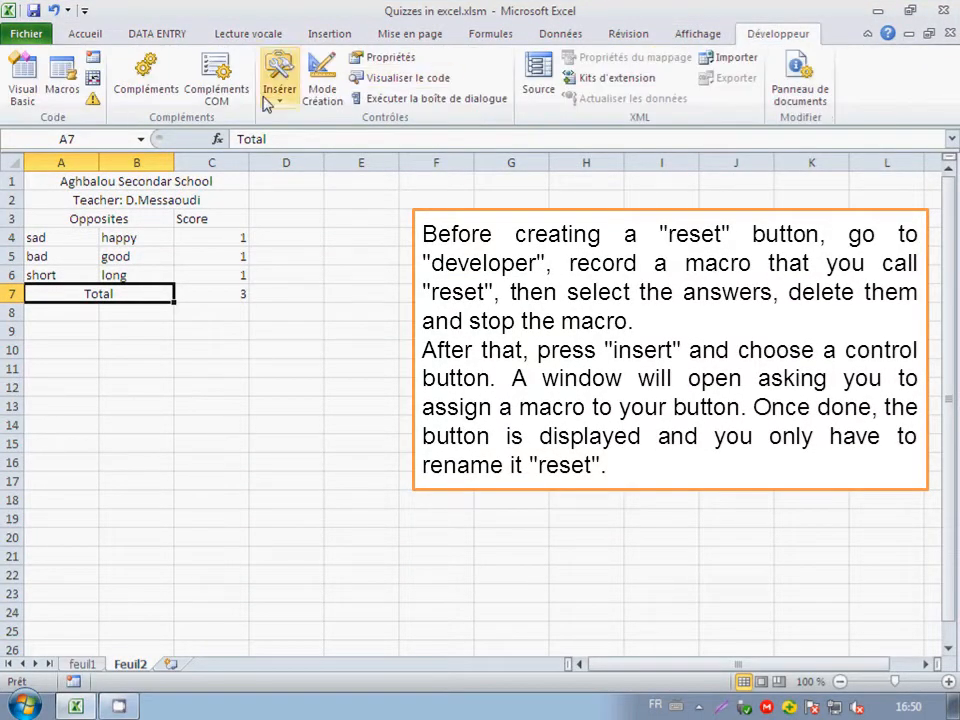
pyautogui.click(93, 58)
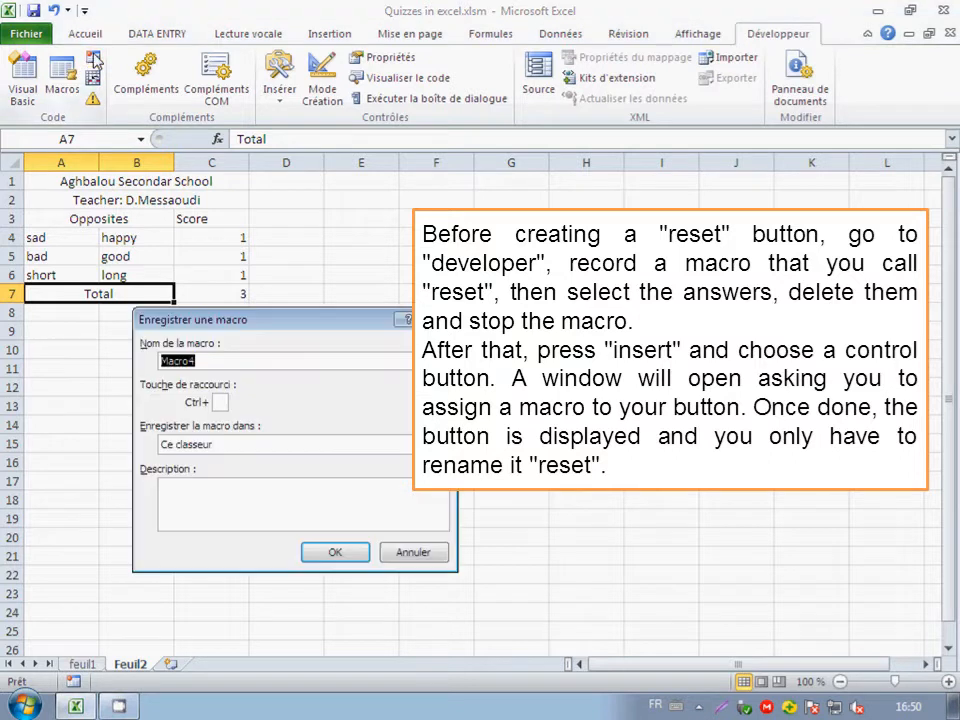
pyautogui.click(200, 363)
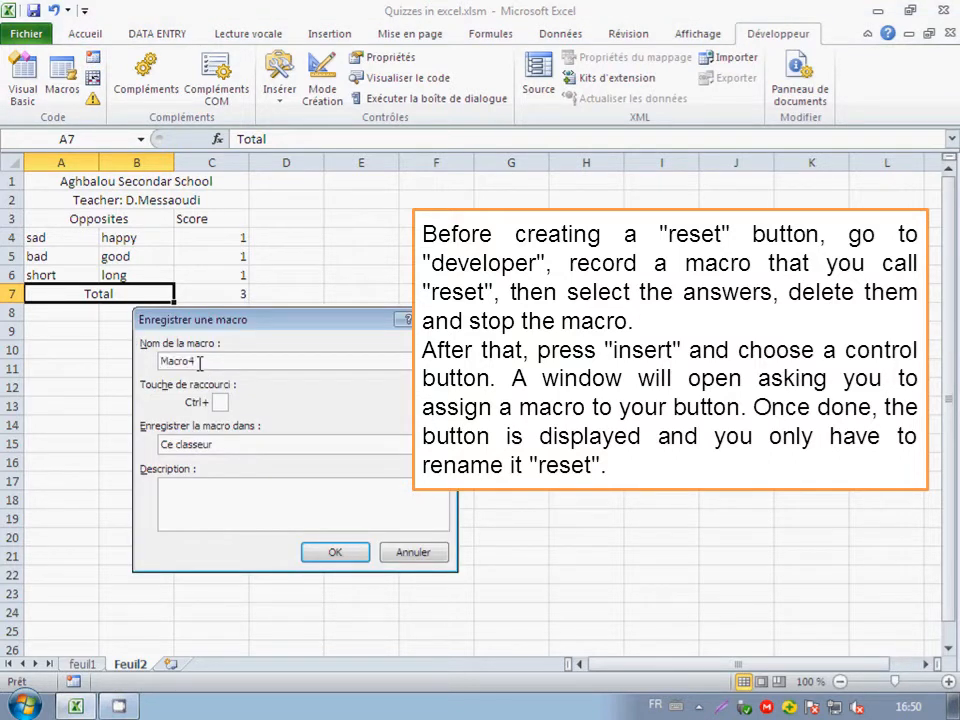
pyautogui.moveTo(200, 363); pyautogui.dragTo(163, 363)
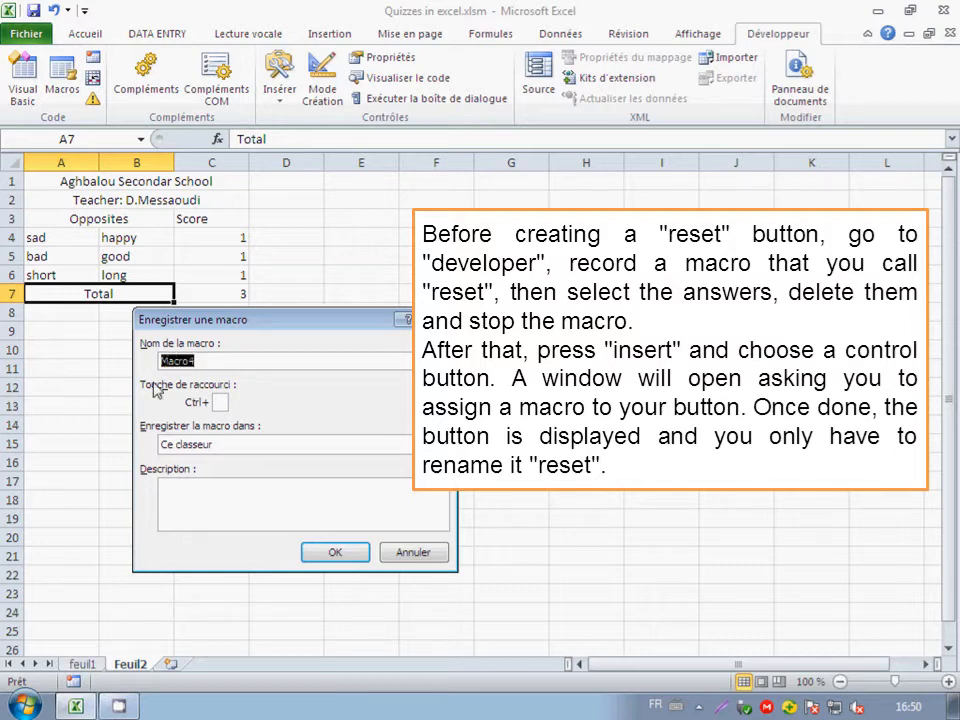
pyautogui.write('Resset5')
pyautogui.click(336, 556)
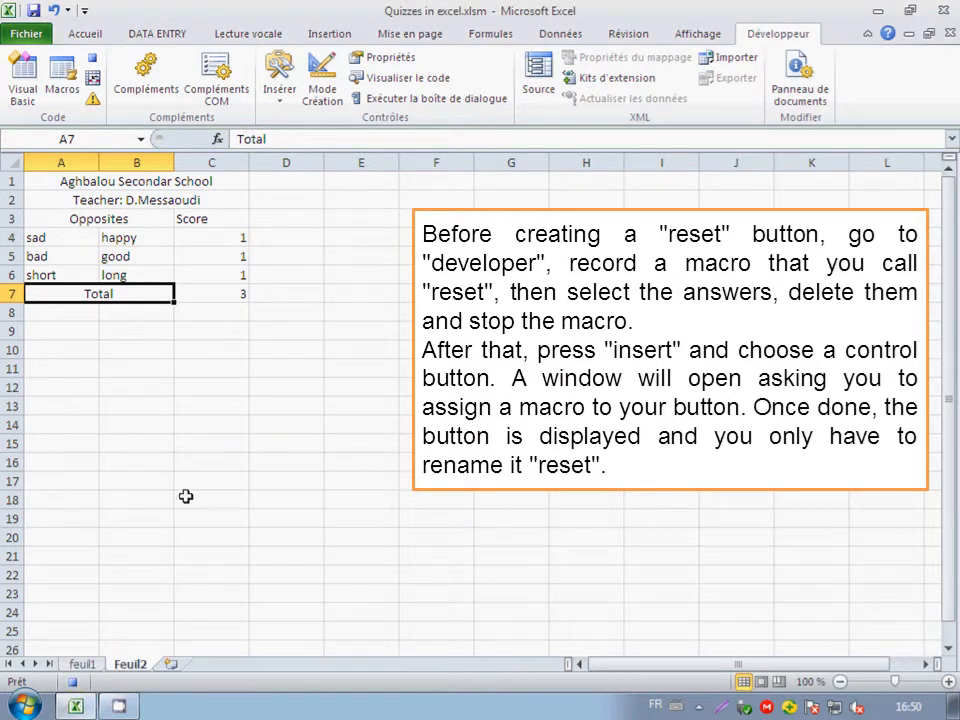
# Clear the answers in B4:B6 and stop recording the macro.
pyautogui.click(160, 237)
pyautogui.moveTo(160, 237); pyautogui.dragTo(153, 272)
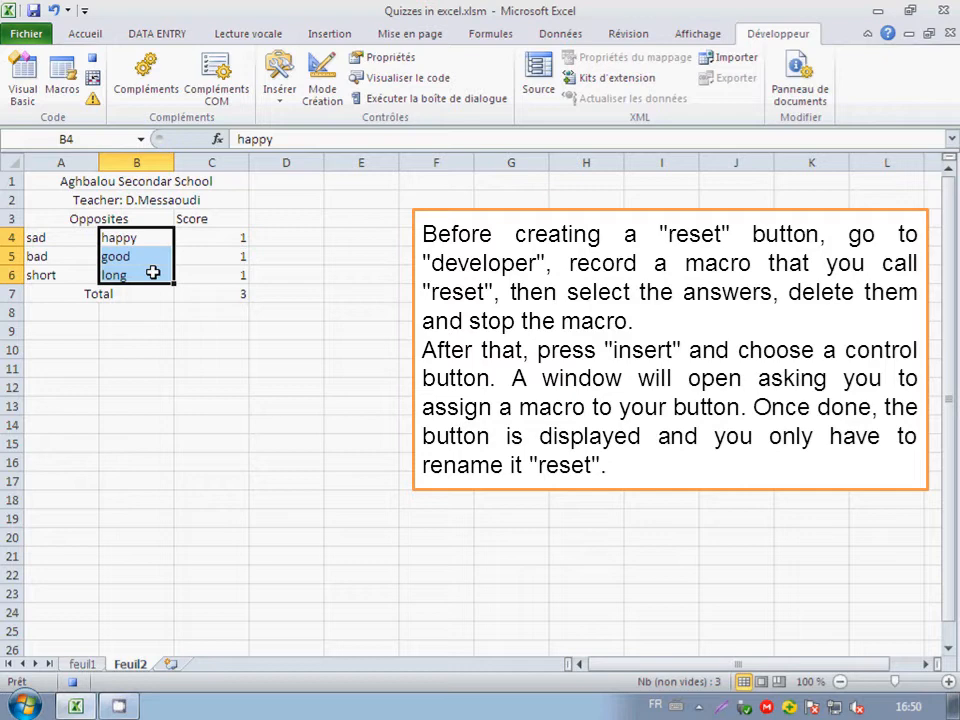
pyautogui.press('Delete')
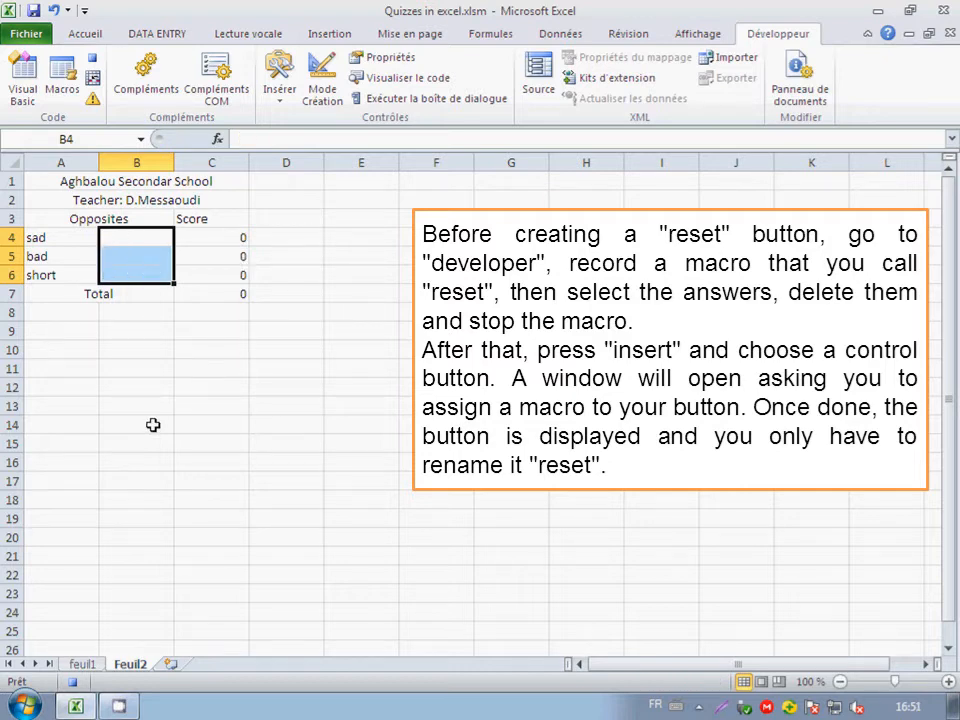
pyautogui.click(72, 683)
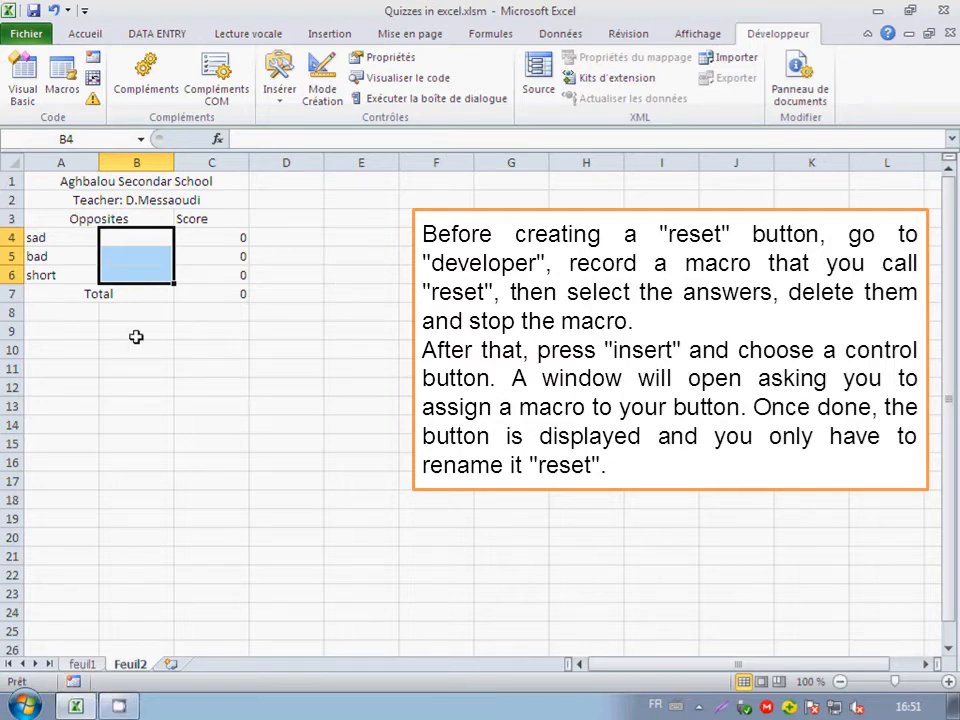
# Insert a form control button below the Total row, over rows 8 and 9, and assign the macro Resset5 to it.
pyautogui.click(562, 36)
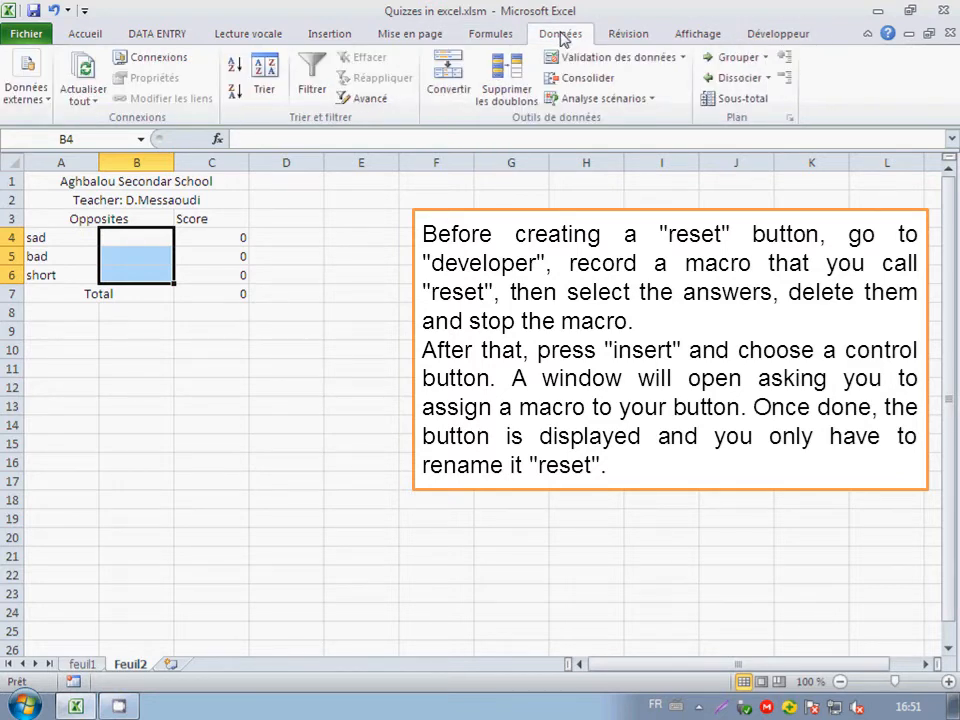
pyautogui.click(770, 35)
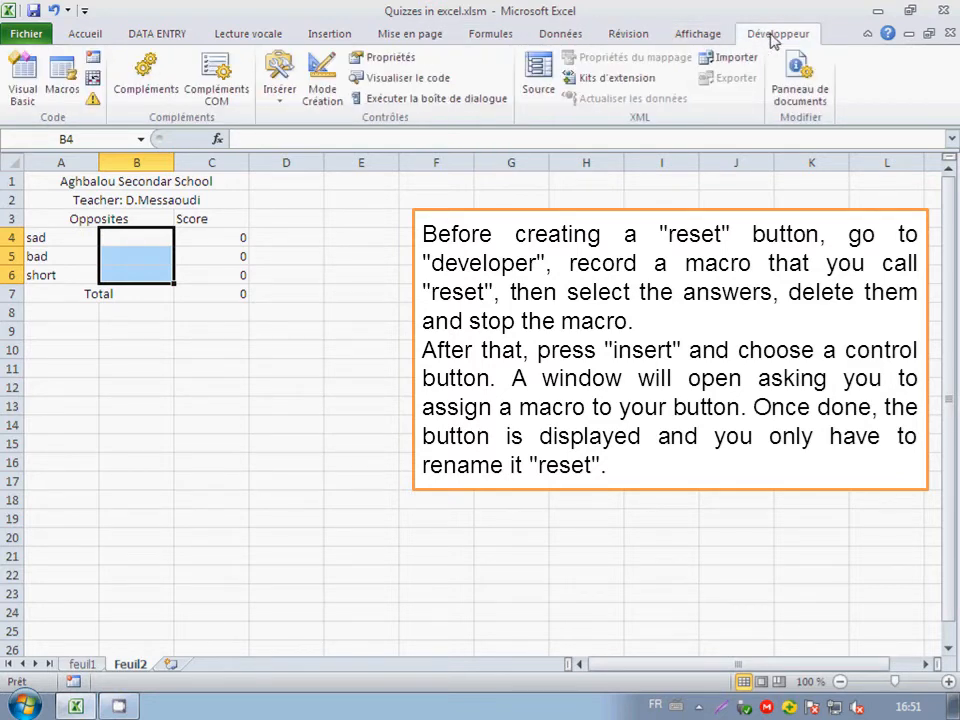
pyautogui.click(275, 100)
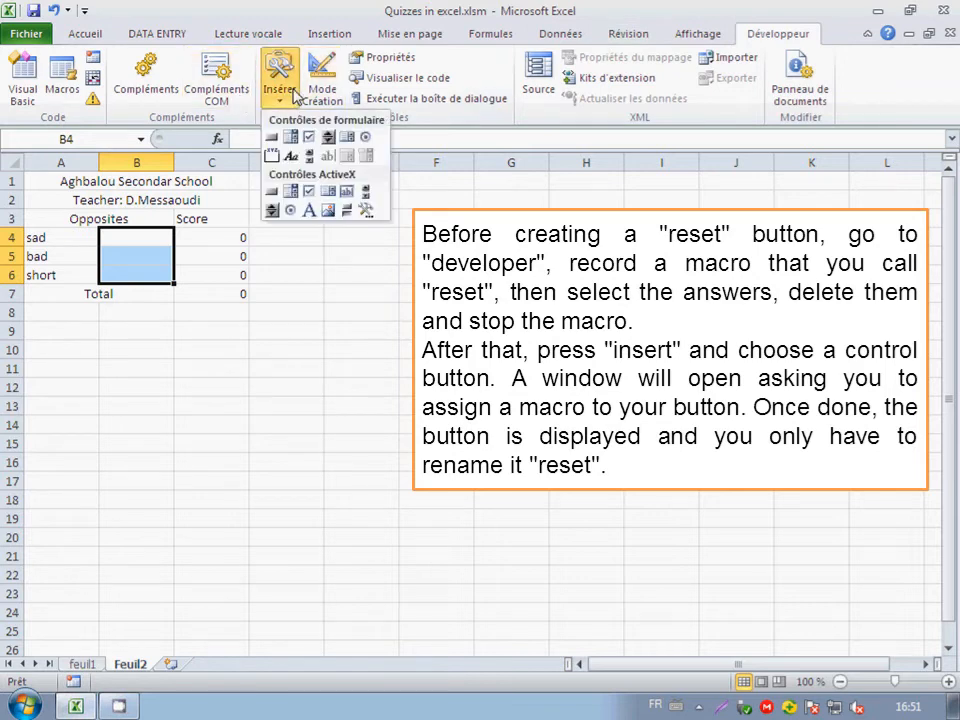
pyautogui.click(270, 138)
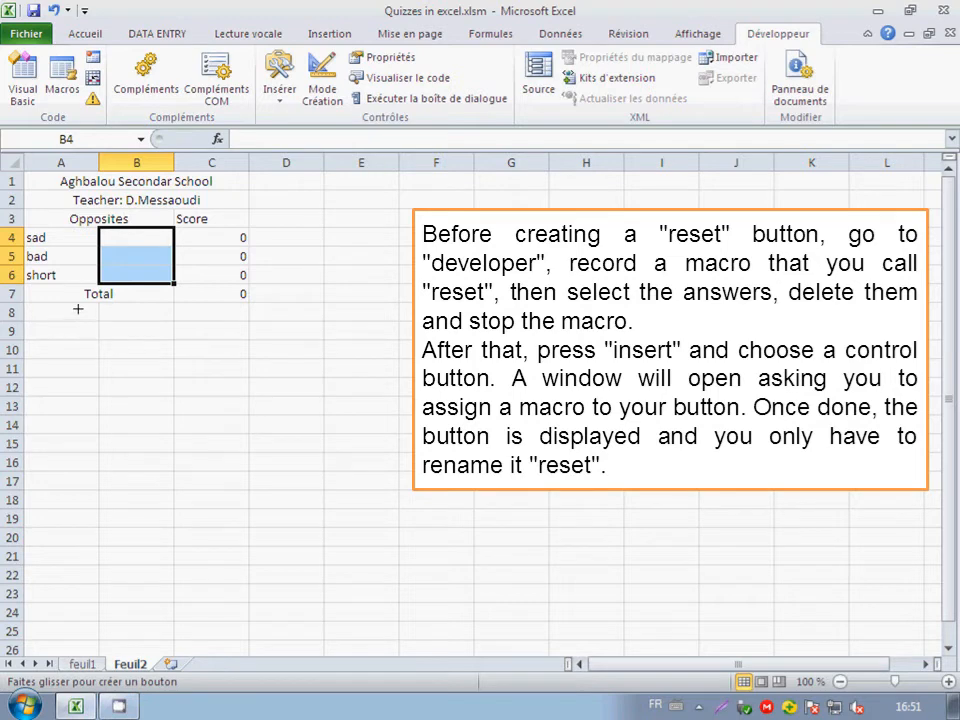
pyautogui.moveTo(78, 309); pyautogui.dragTo(165, 341)
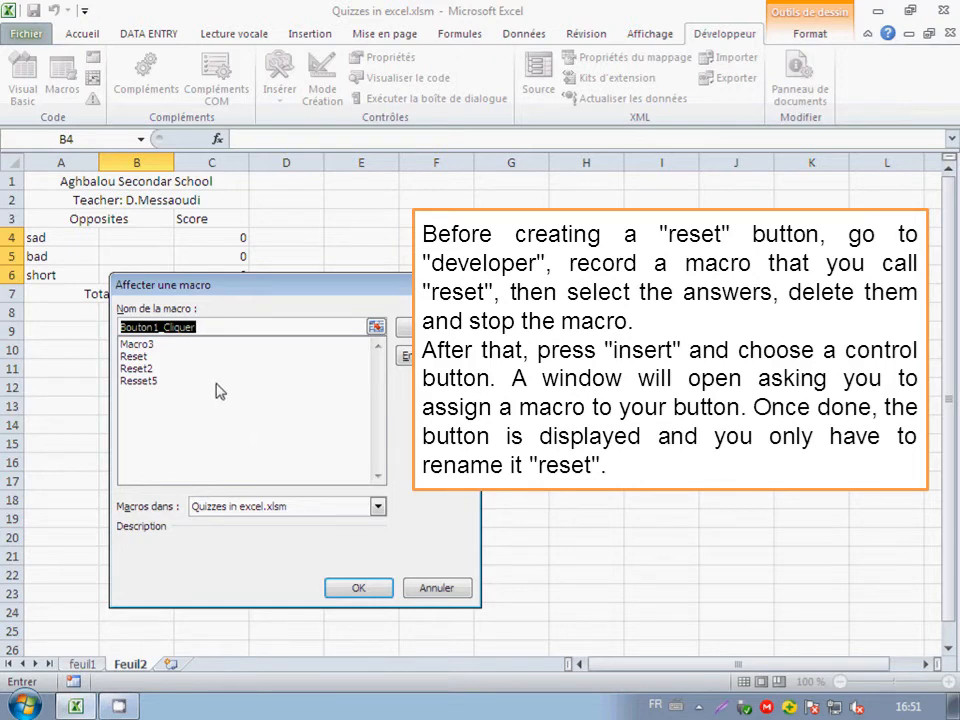
pyautogui.click(140, 381)
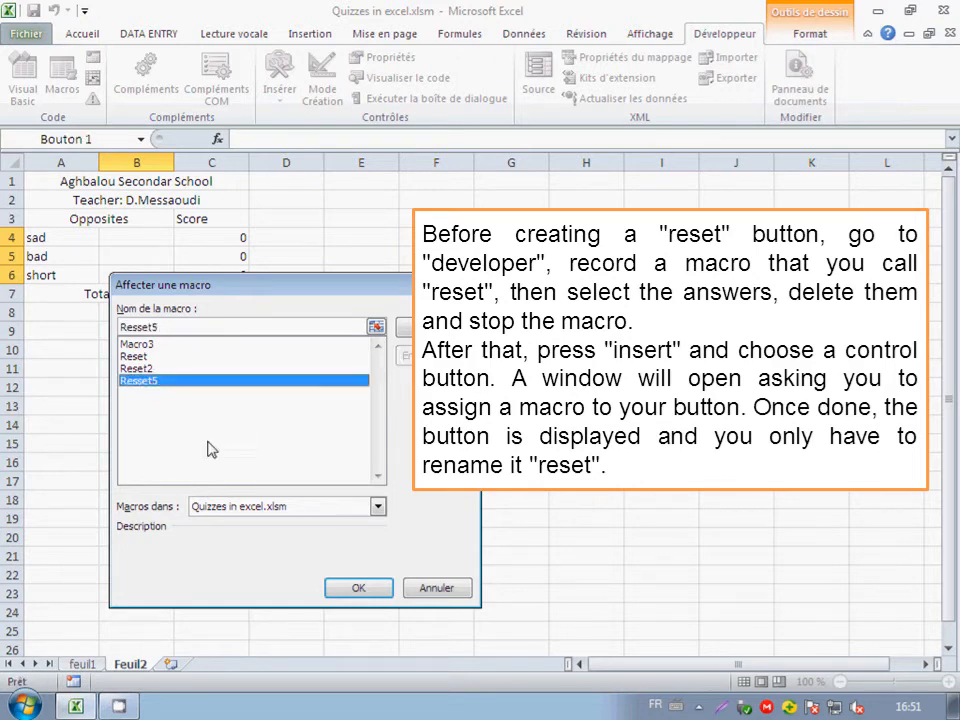
pyautogui.click(345, 594)
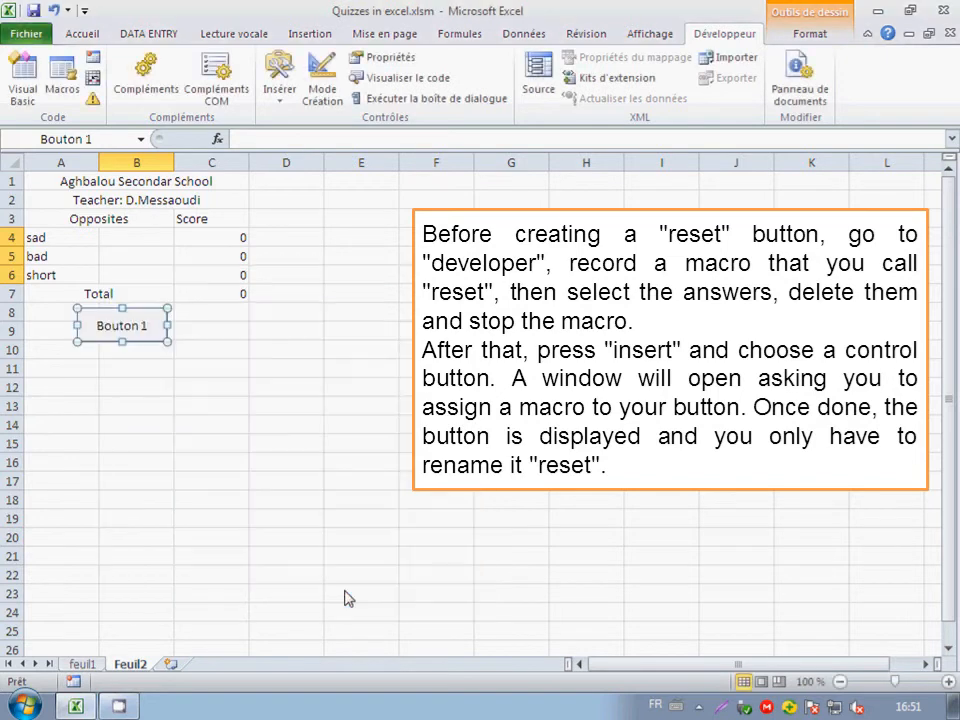
# Change the new button's label text to "Reset".
pyautogui.rightClick(139, 338)
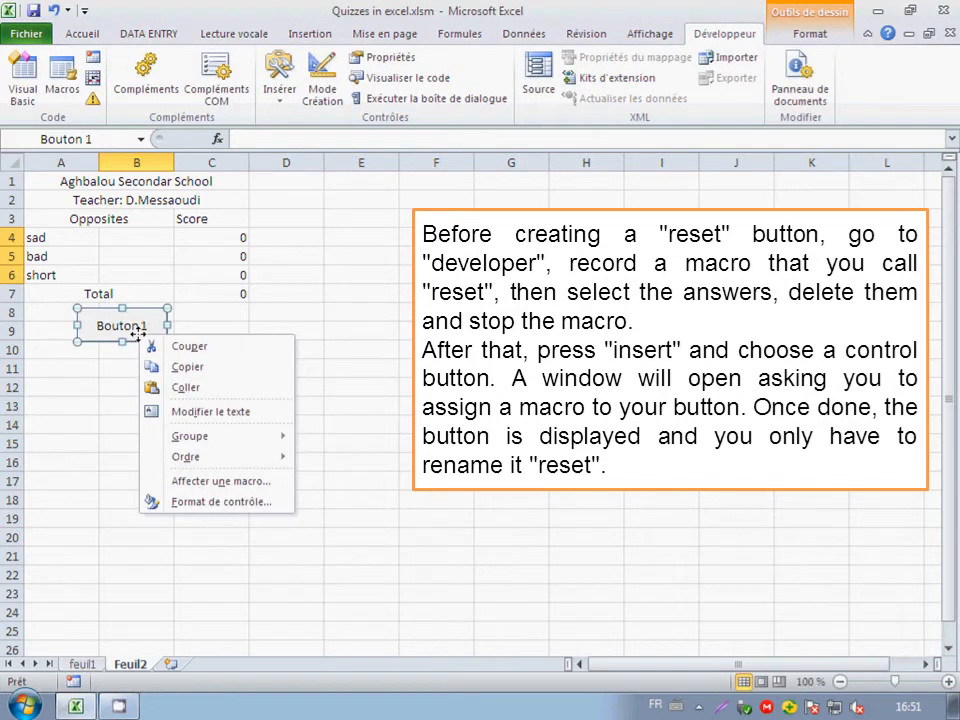
pyautogui.click(186, 425)
pyautogui.moveTo(103, 325); pyautogui.dragTo(157, 327)
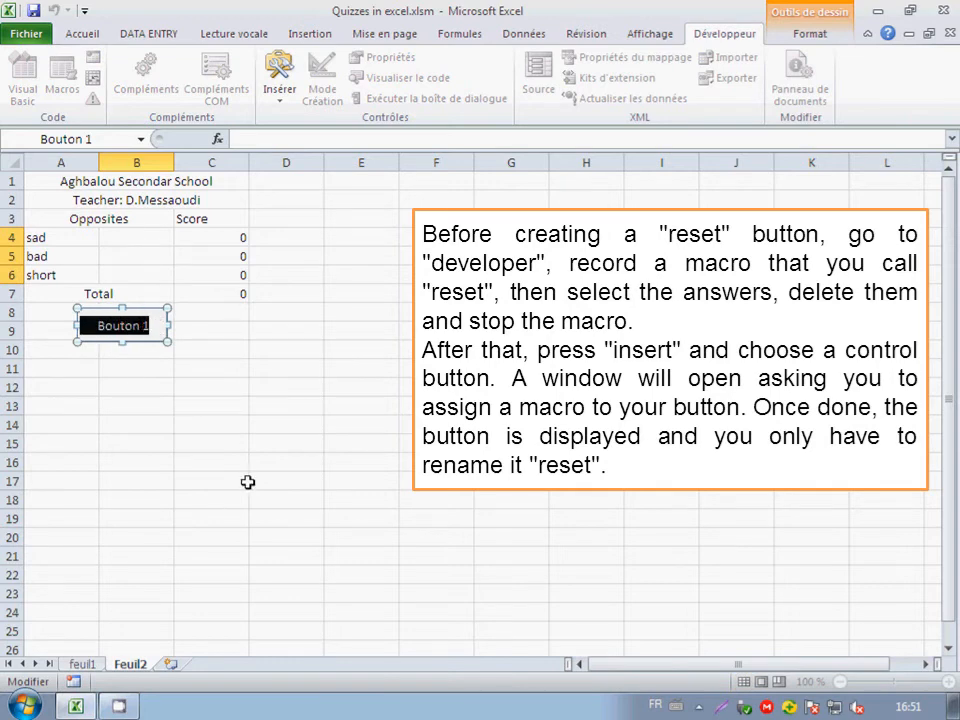
pyautogui.write('Rest')
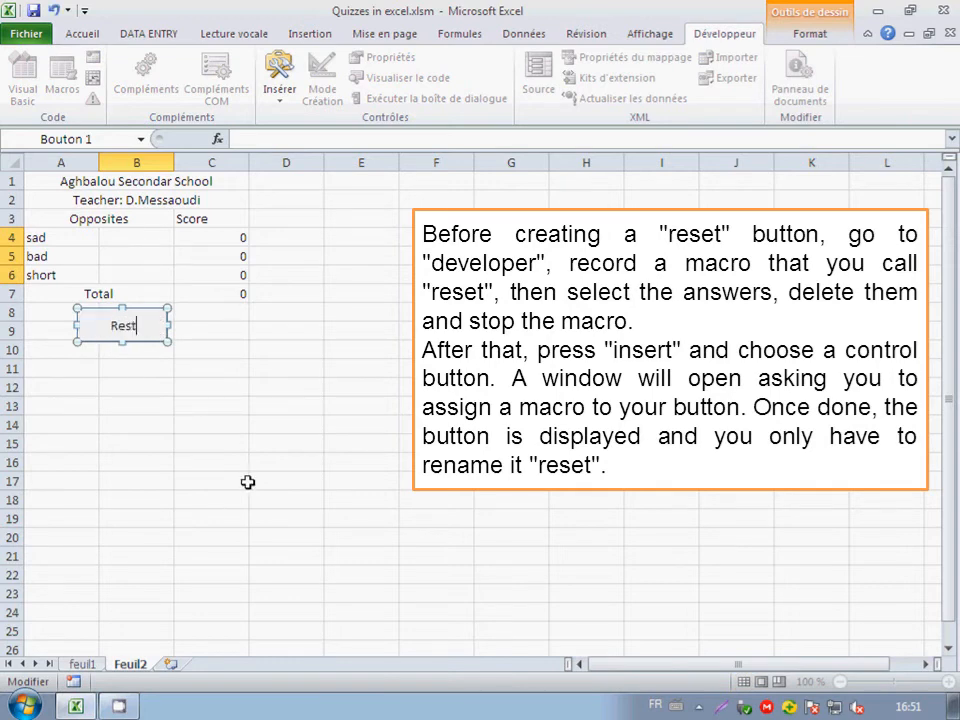
pyautogui.press('BackSpace')
pyautogui.write('et')
pyautogui.click(128, 367)
# Check the Reset button's macro assignment and keep Resset5 selected.
pyautogui.rightClick(140, 325)
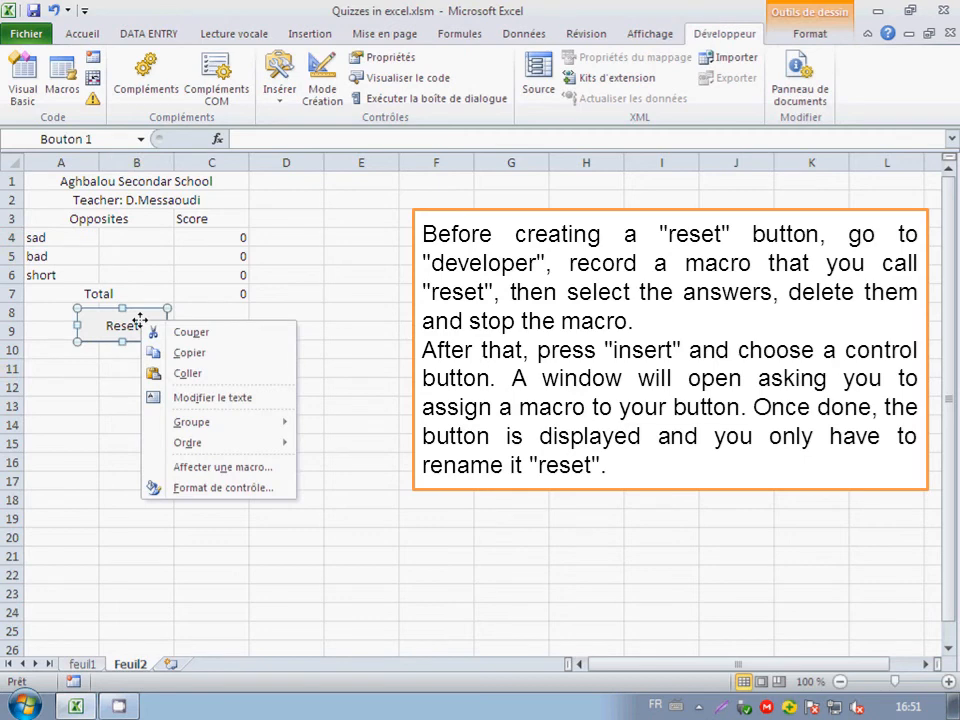
pyautogui.click(205, 468)
pyautogui.click(75, 398)
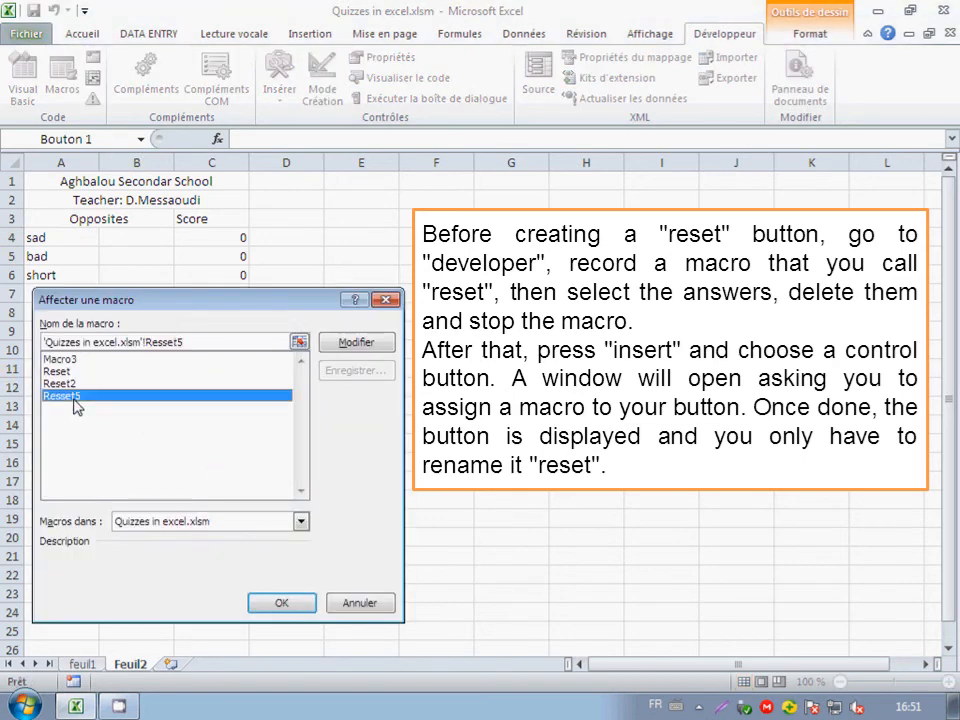
pyautogui.click(281, 603)
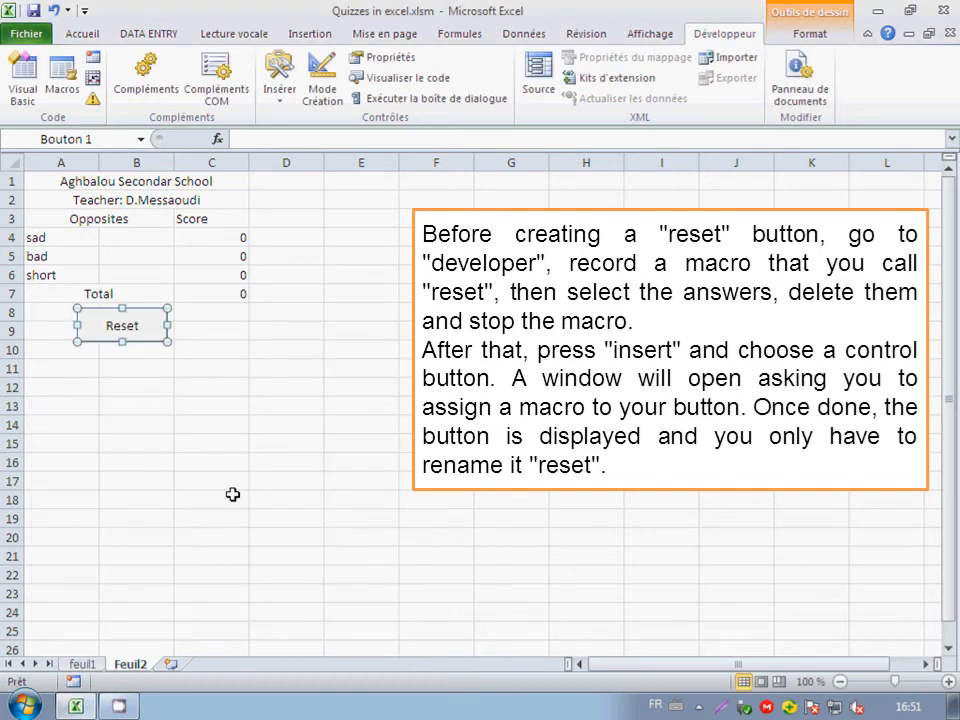
# Test the quiz by entering "happy", "good" and "long" in B4:B6, and clear the answers with the Reset button.
pyautogui.click(132, 236)
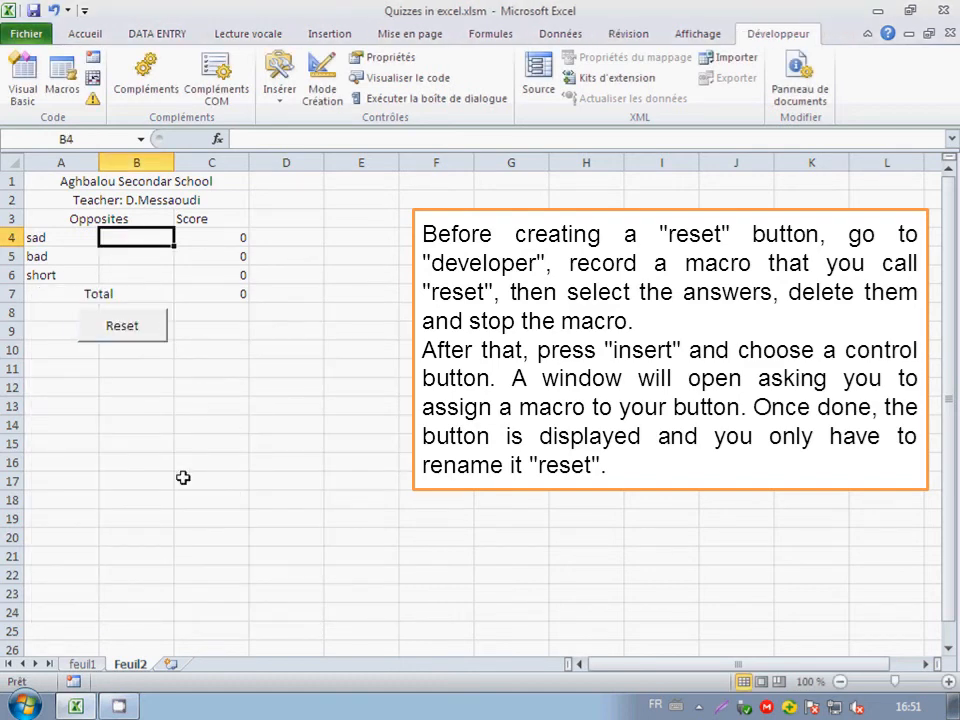
pyautogui.write('happy')
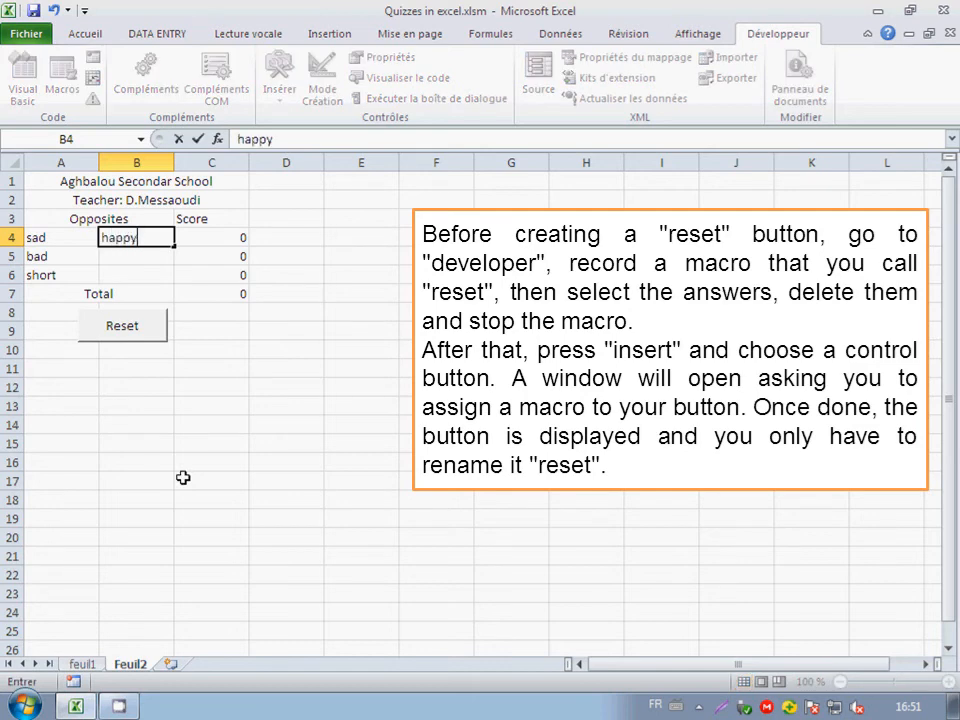
pyautogui.press('Return')
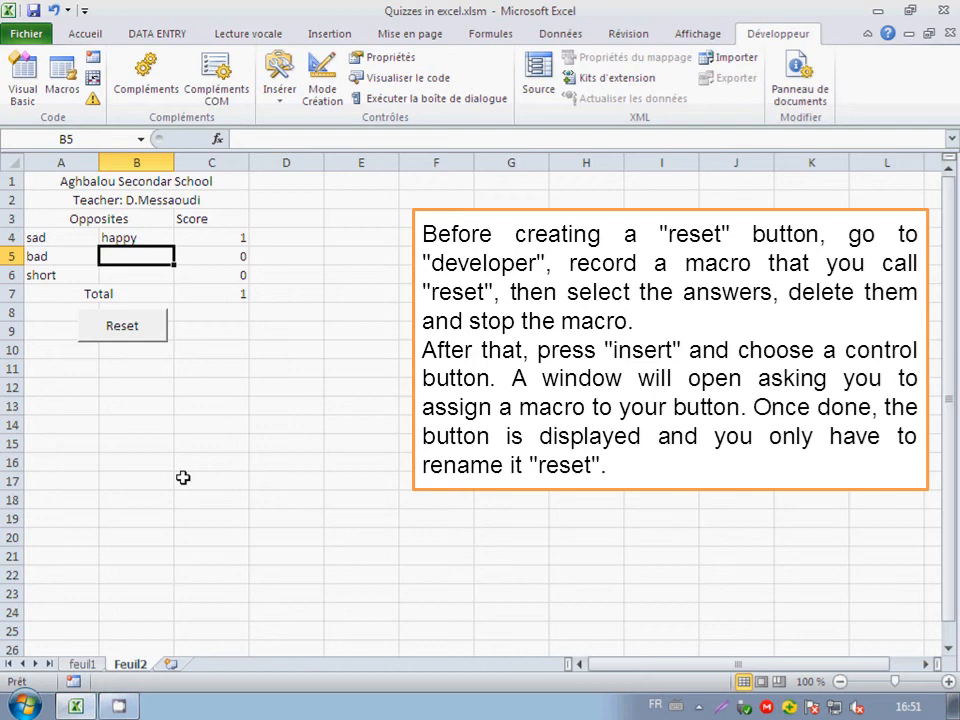
pyautogui.write('good')
pyautogui.press('Return')
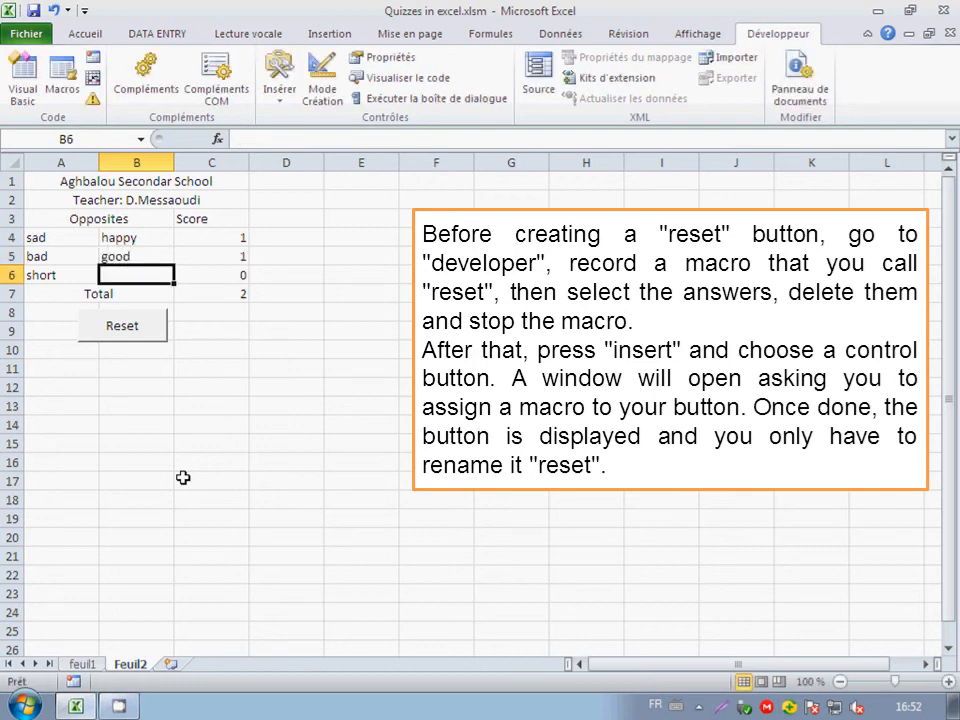
pyautogui.write('long')
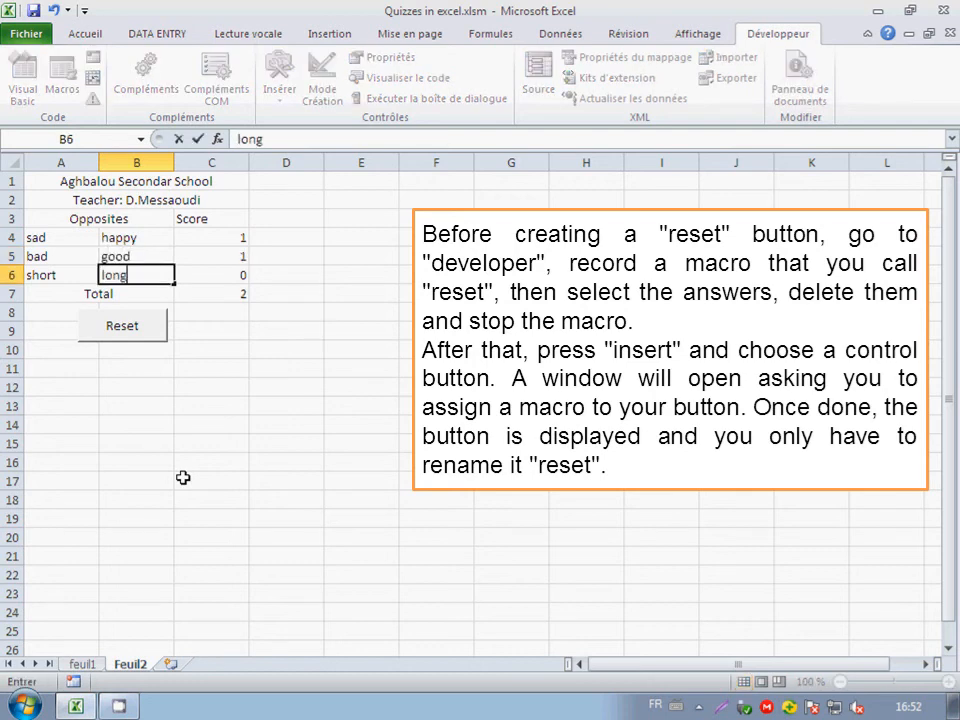
pyautogui.press('Return')
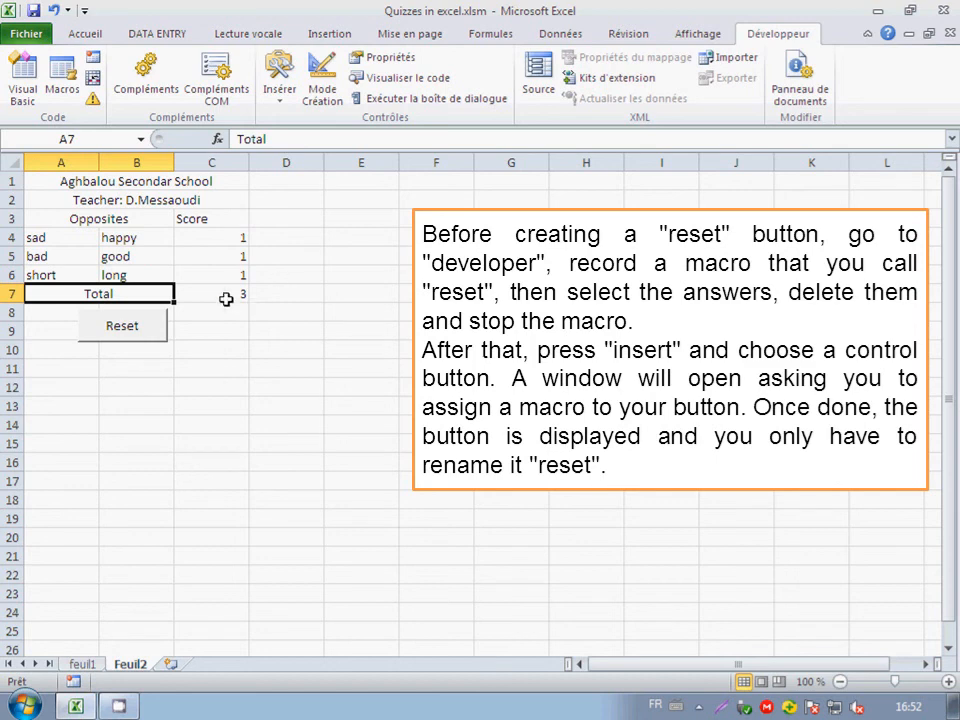
pyautogui.click(122, 327)
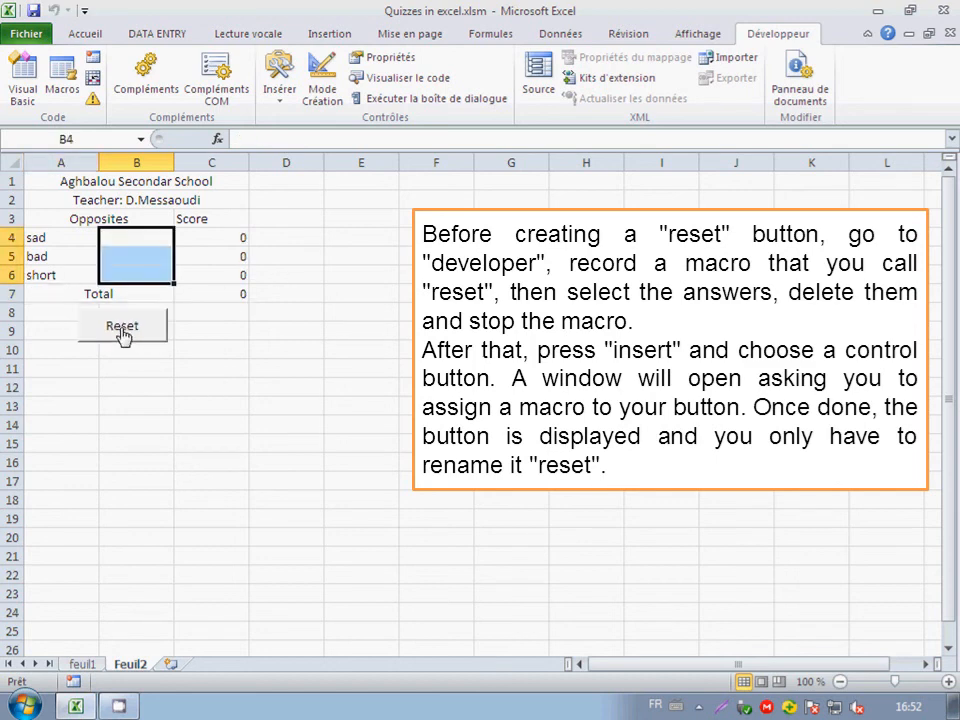